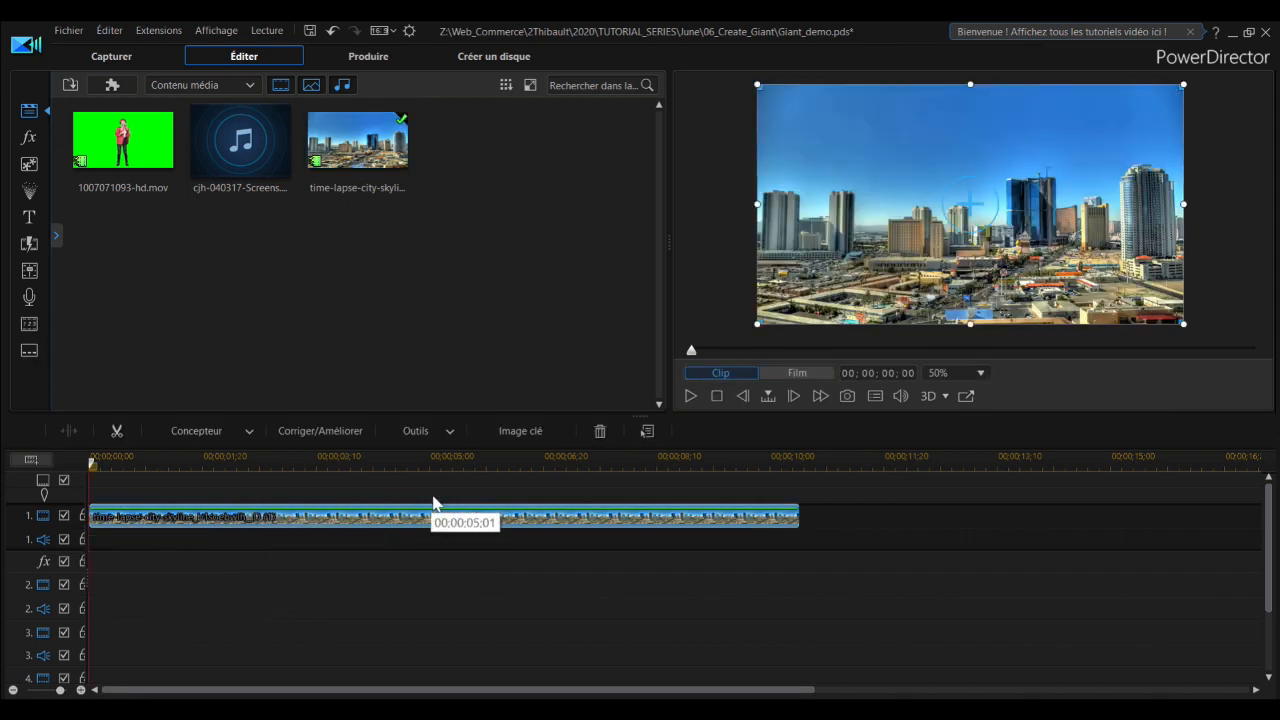
{"action": "left_click", "coordinate": [64, 516]}
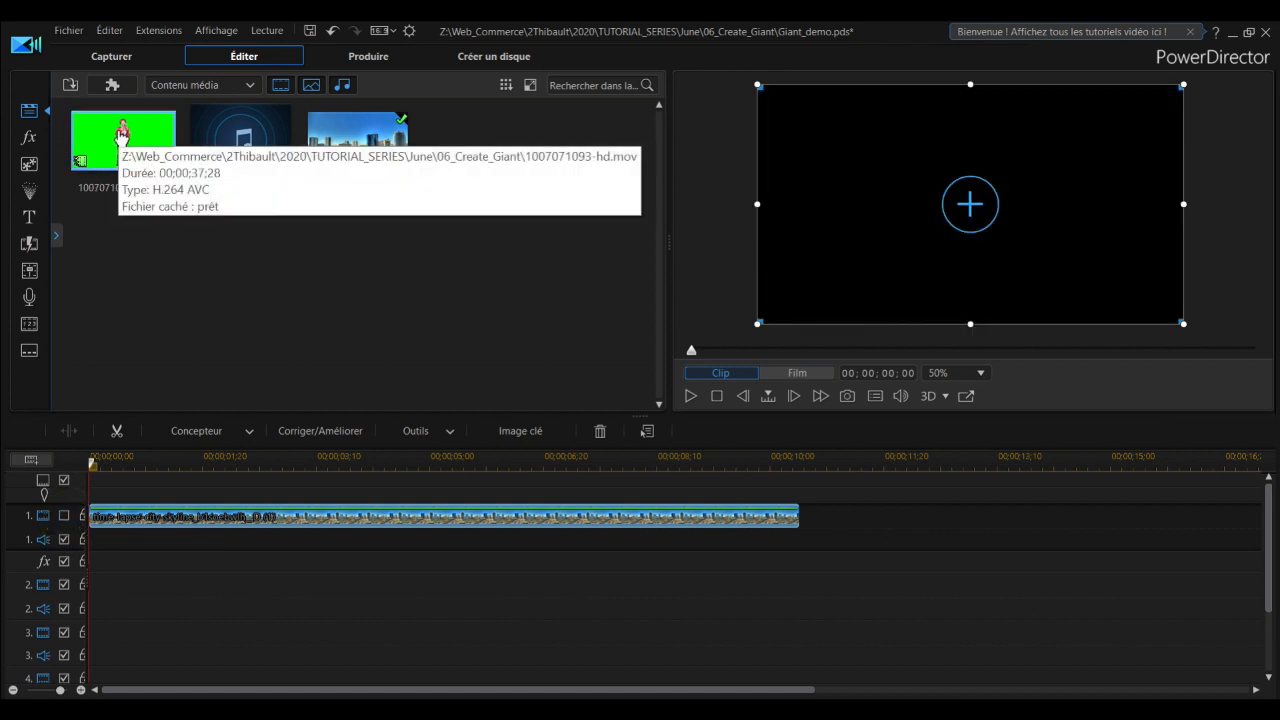
{"action": "left_click_drag", "start_coordinate": [122, 133], "coordinate": [88, 594]}
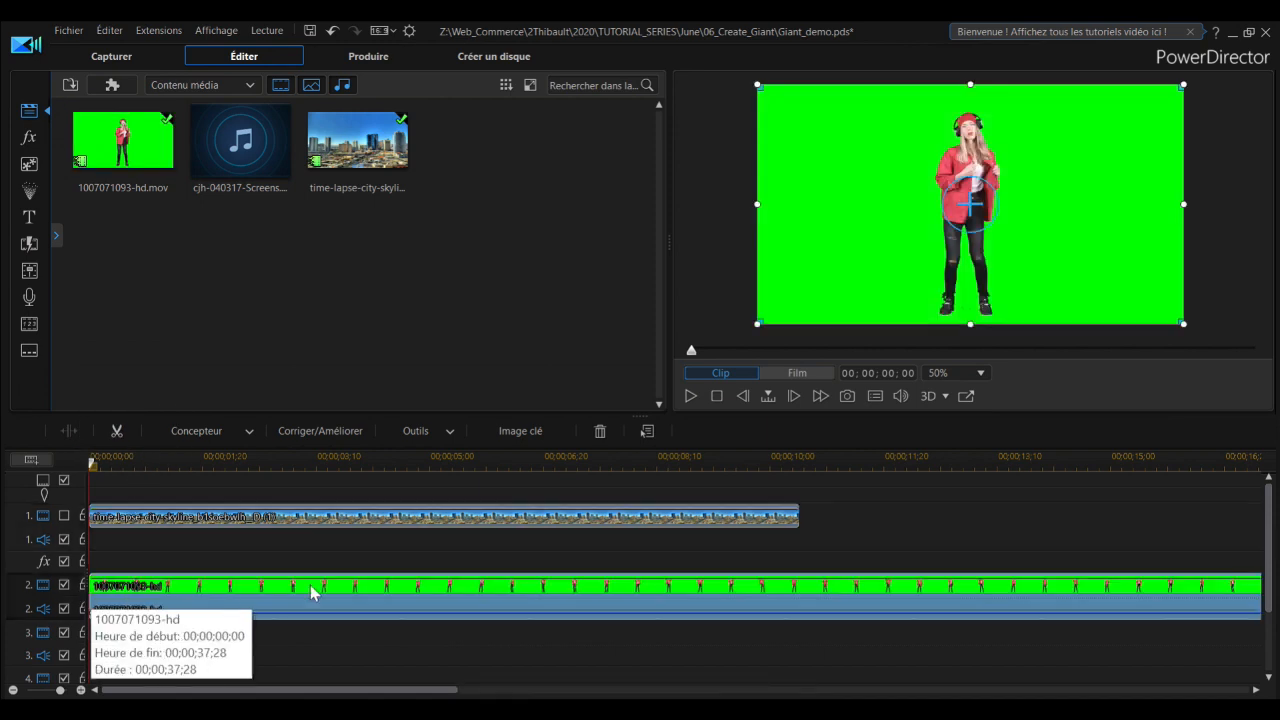
Step: Trim the end of the green-screen clip to match the skyline clip's length and return the playhead to the start
{"action": "scroll", "coordinate": [490, 516], "scroll_direction": "down", "scroll_amount": 2}
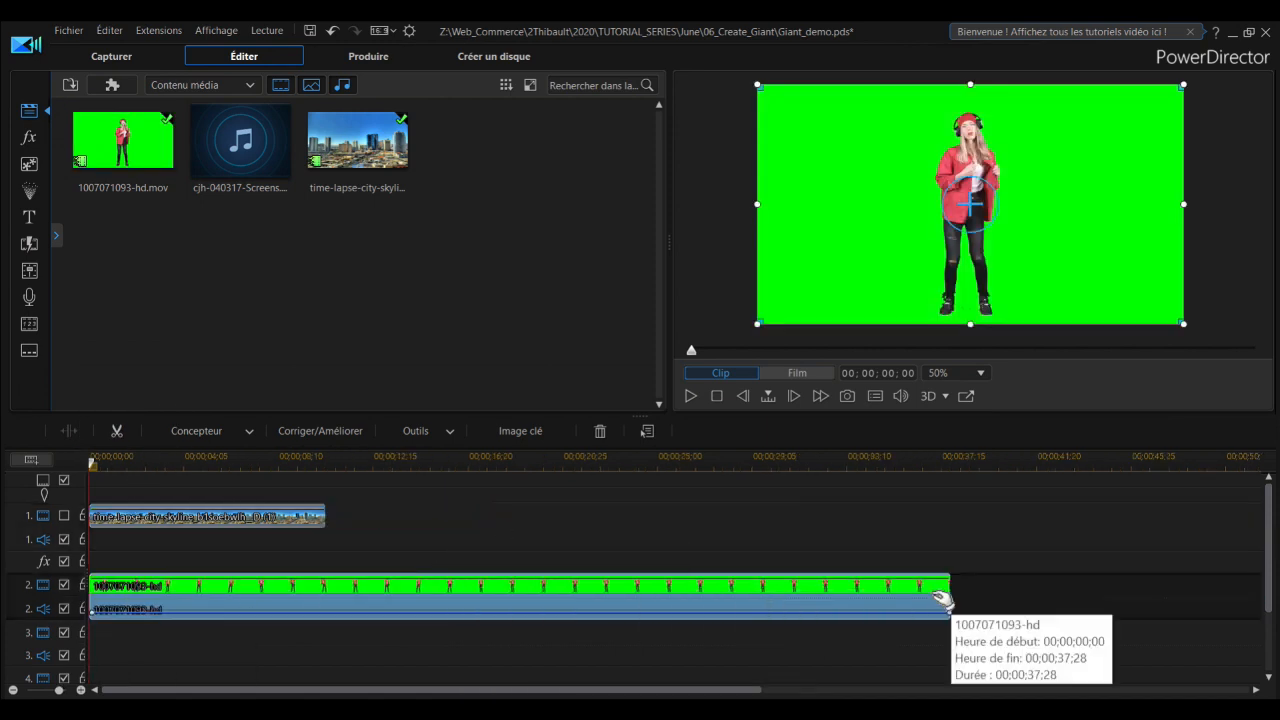
{"action": "left_click_drag", "start_coordinate": [950, 600], "coordinate": [325, 608]}
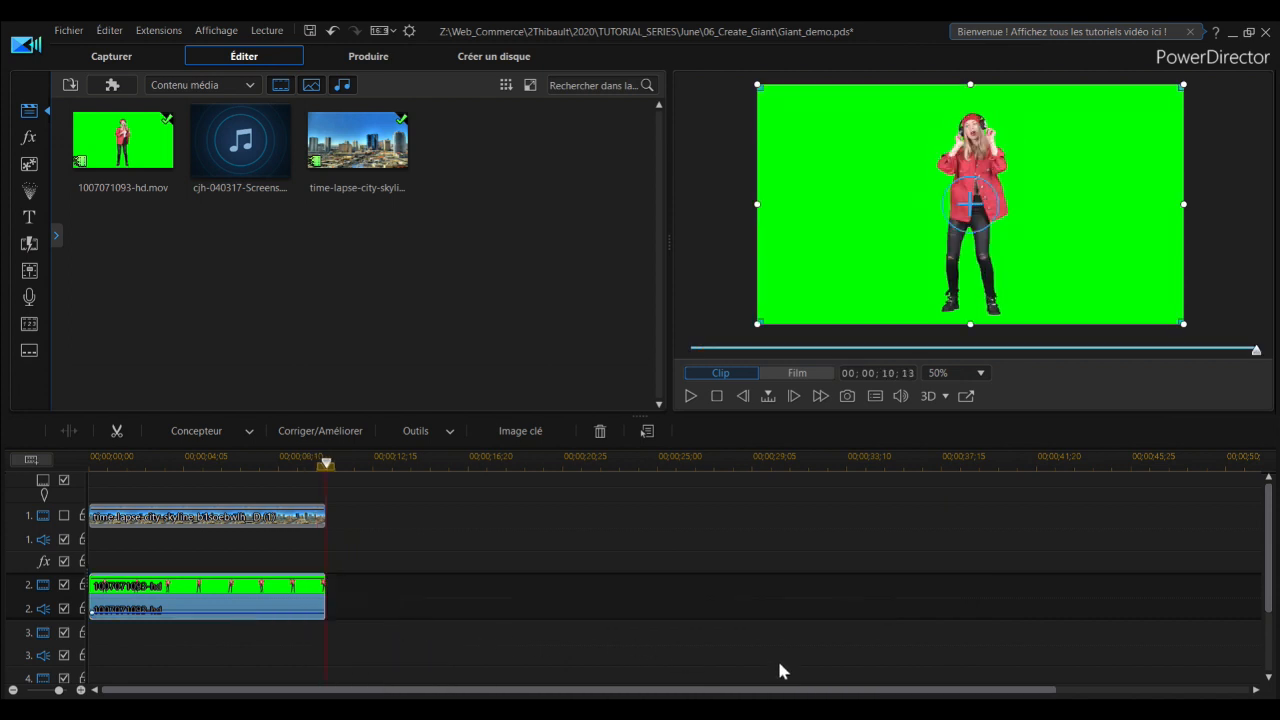
{"action": "scroll", "coordinate": [381, 650], "scroll_direction": "up", "scroll_amount": 3}
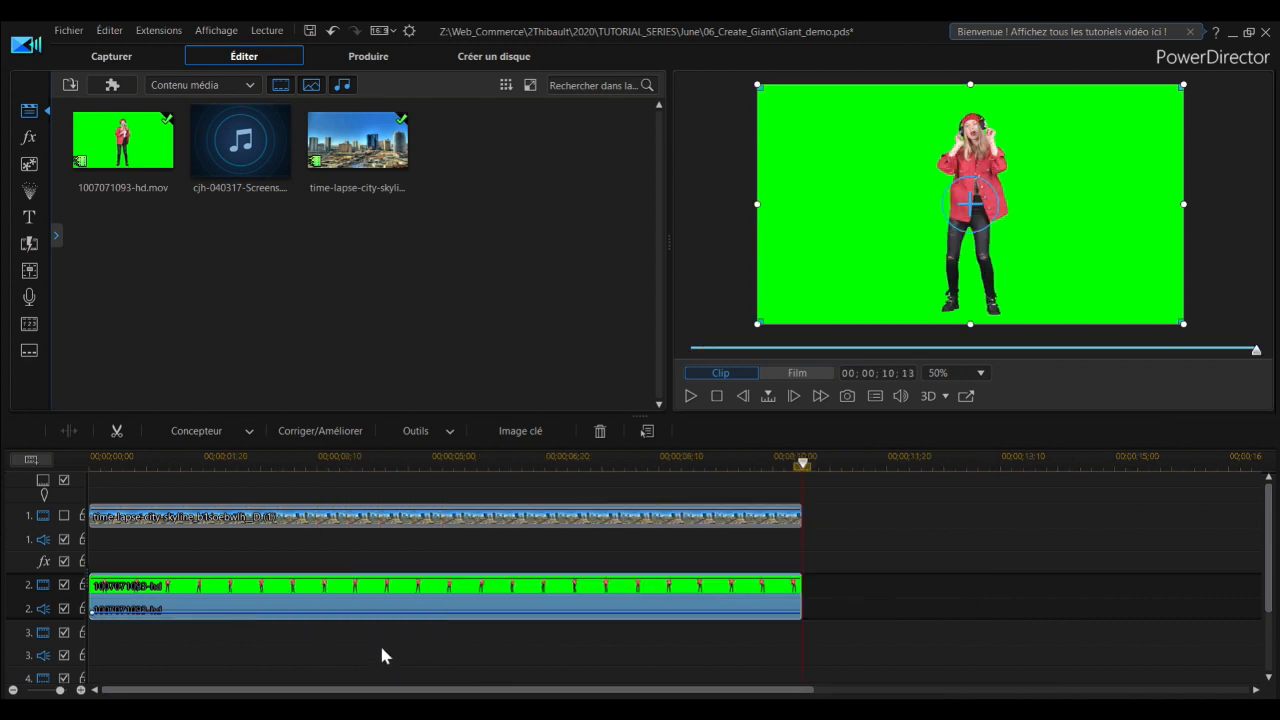
{"action": "left_click", "coordinate": [716, 397]}
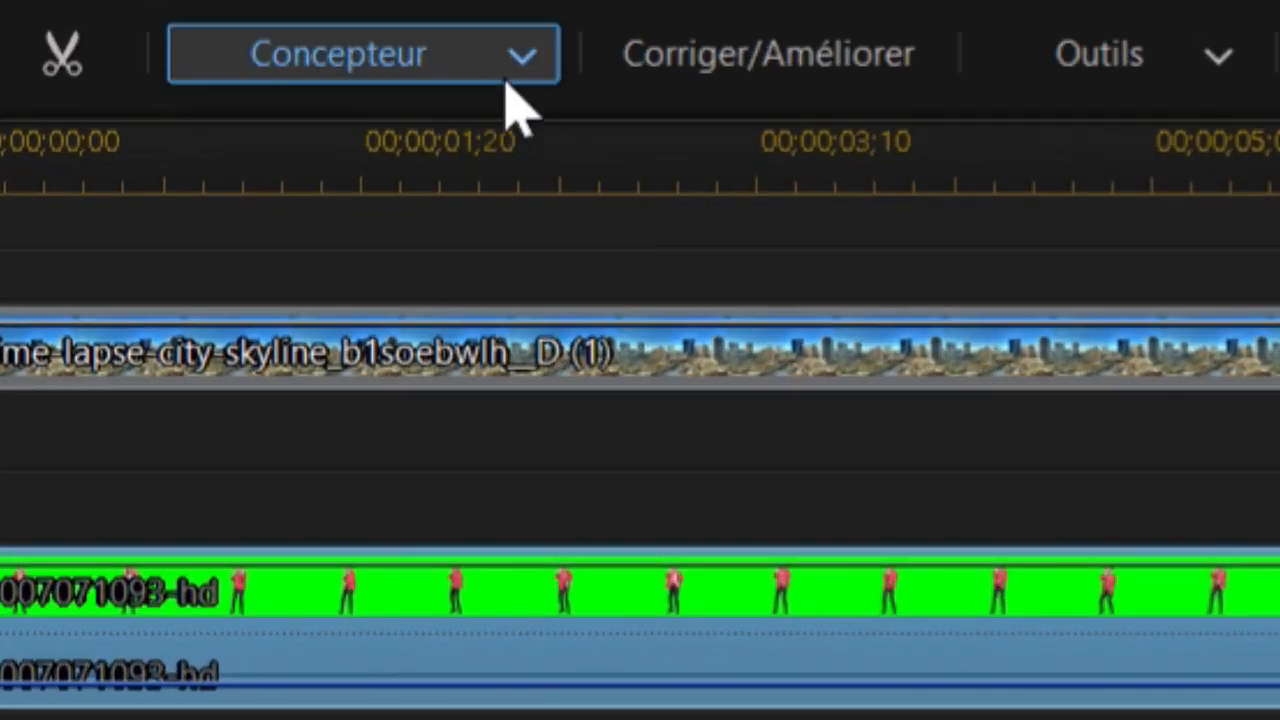
Step: Open the green-screen clip in the PiP Designer, enable the chroma key and sample the green background to remove it
{"action": "left_click", "coordinate": [250, 431]}
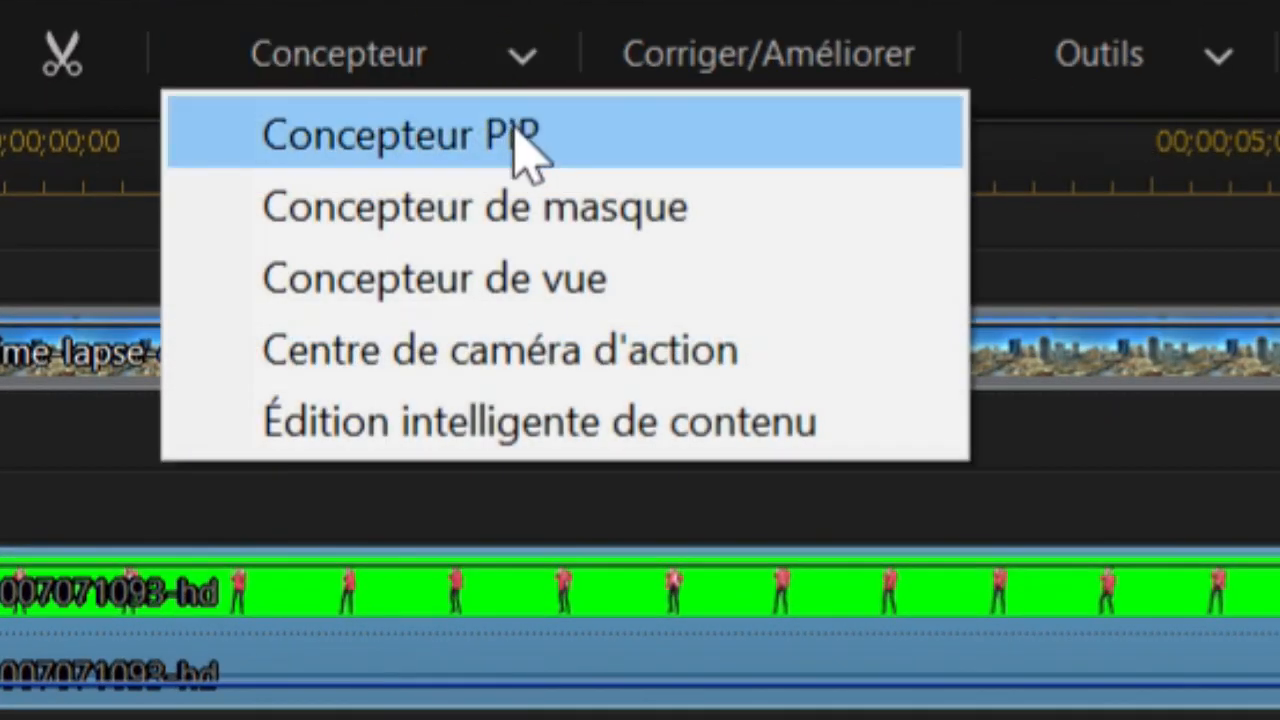
{"action": "left_click", "coordinate": [523, 157]}
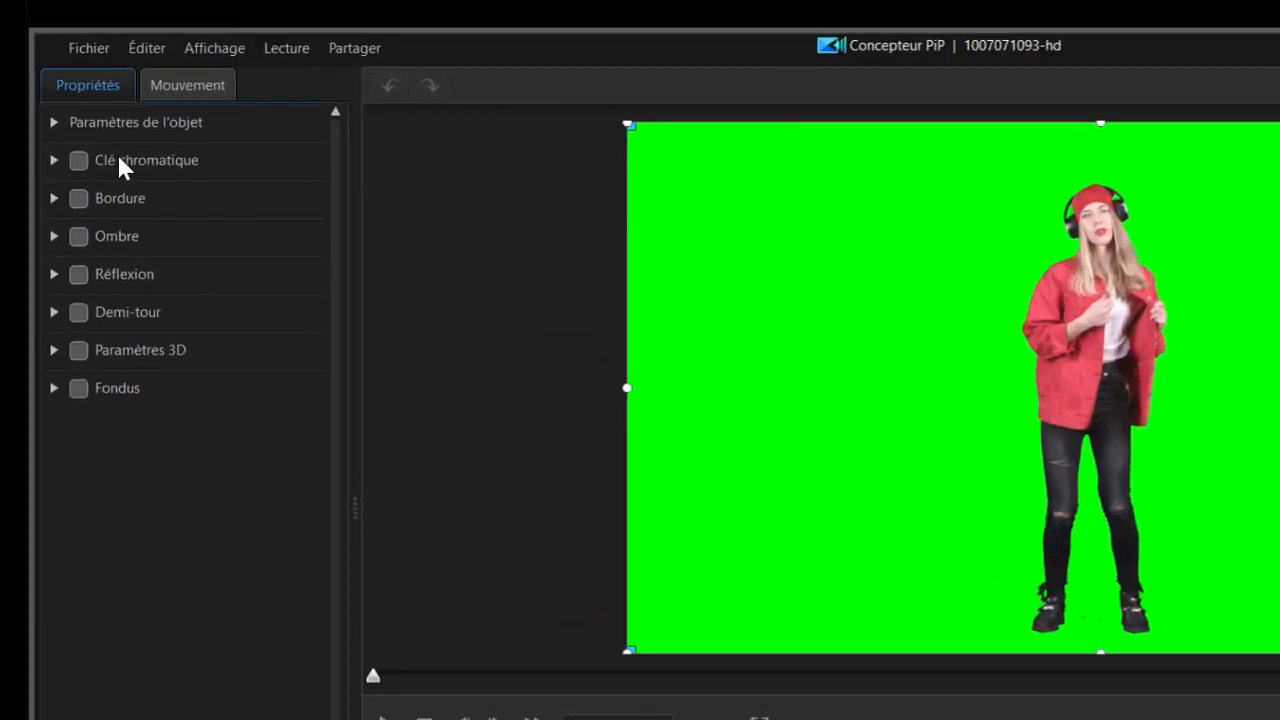
{"action": "left_click", "coordinate": [63, 114]}
{"action": "left_click", "coordinate": [38, 115]}
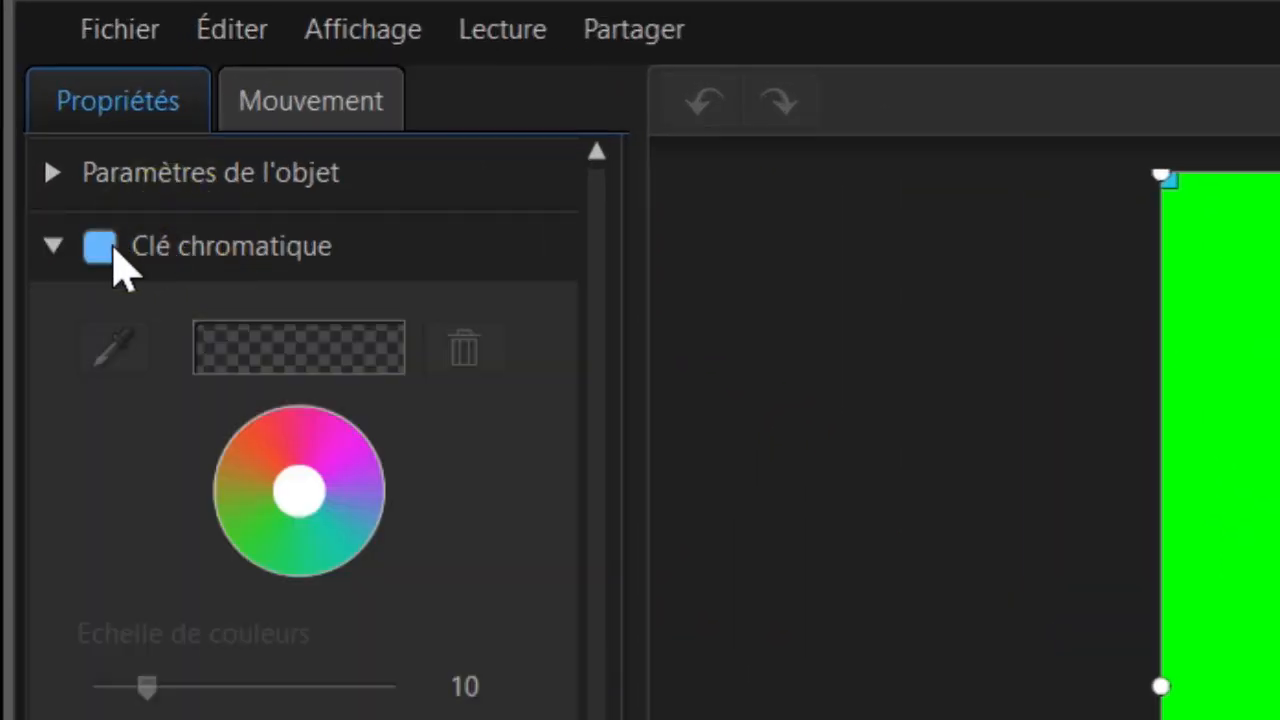
{"action": "left_click", "coordinate": [108, 250]}
{"action": "left_click", "coordinate": [124, 347]}
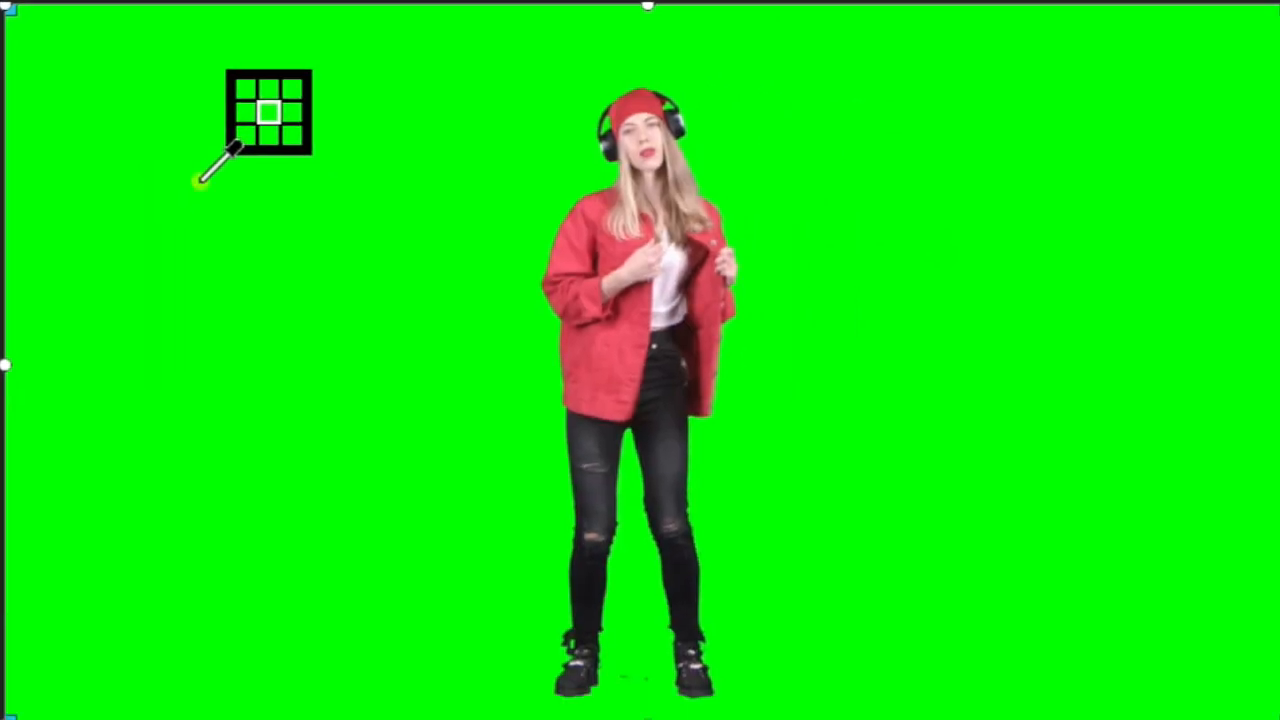
{"action": "left_click", "coordinate": [200, 181]}
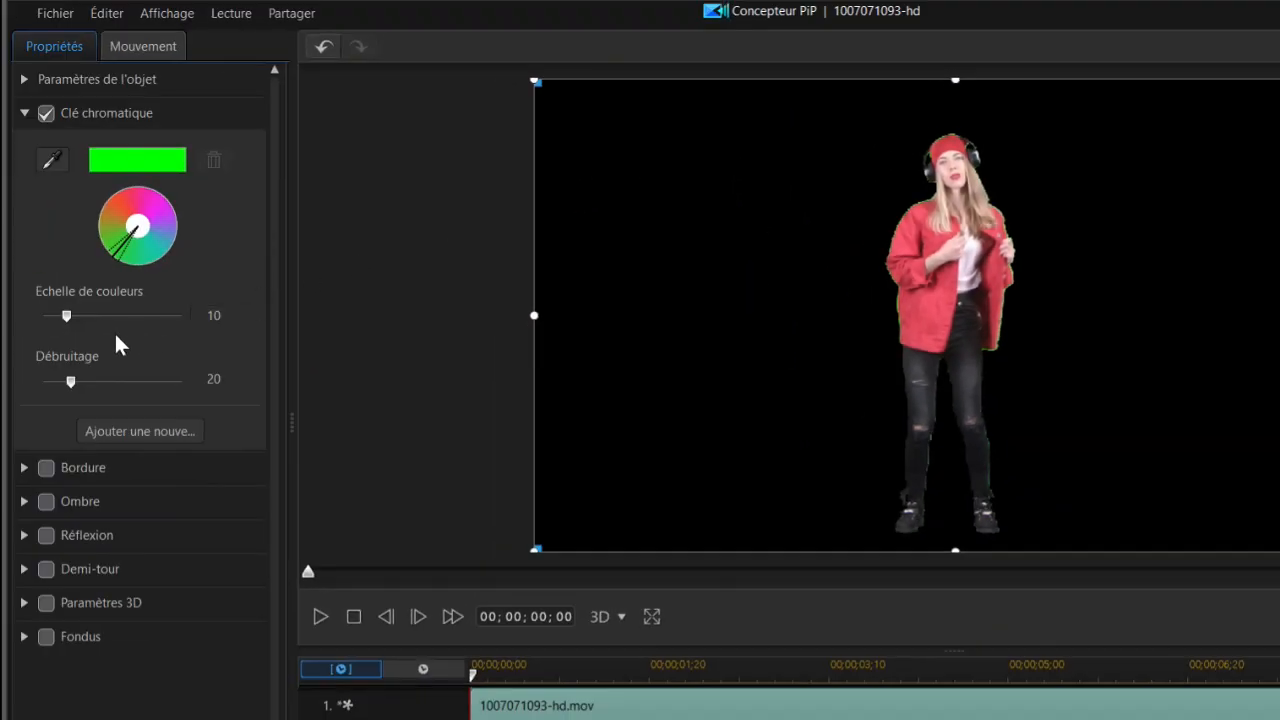
Step: Set the chroma key's colour range to 40 and denoise to 47, and apply the PiP settings
{"action": "mouse_move", "coordinate": [114, 381]}
{"action": "left_mouse_down"}
{"action": "mouse_move", "coordinate": [134, 378]}
{"action": "mouse_move", "coordinate": [108, 380]}
{"action": "left_mouse_up"}
{"action": "left_click_drag", "start_coordinate": [135, 317], "coordinate": [137, 317]}
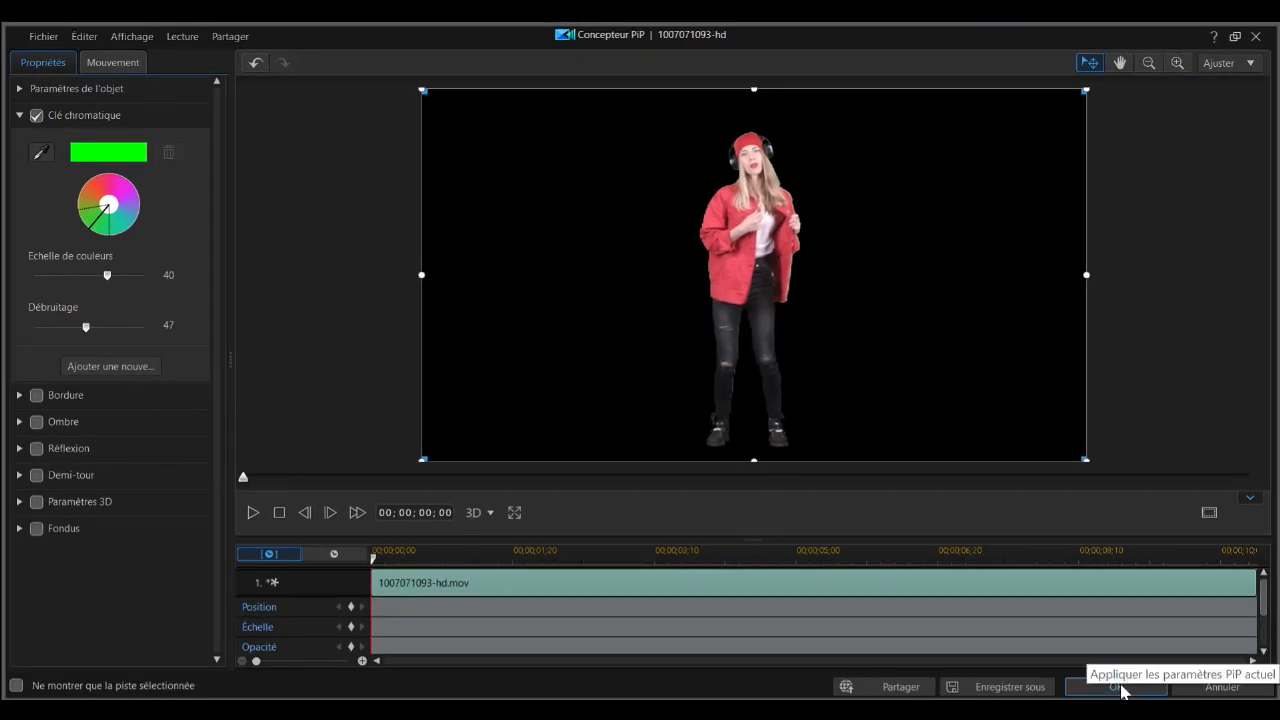
{"action": "left_click", "coordinate": [1120, 688]}
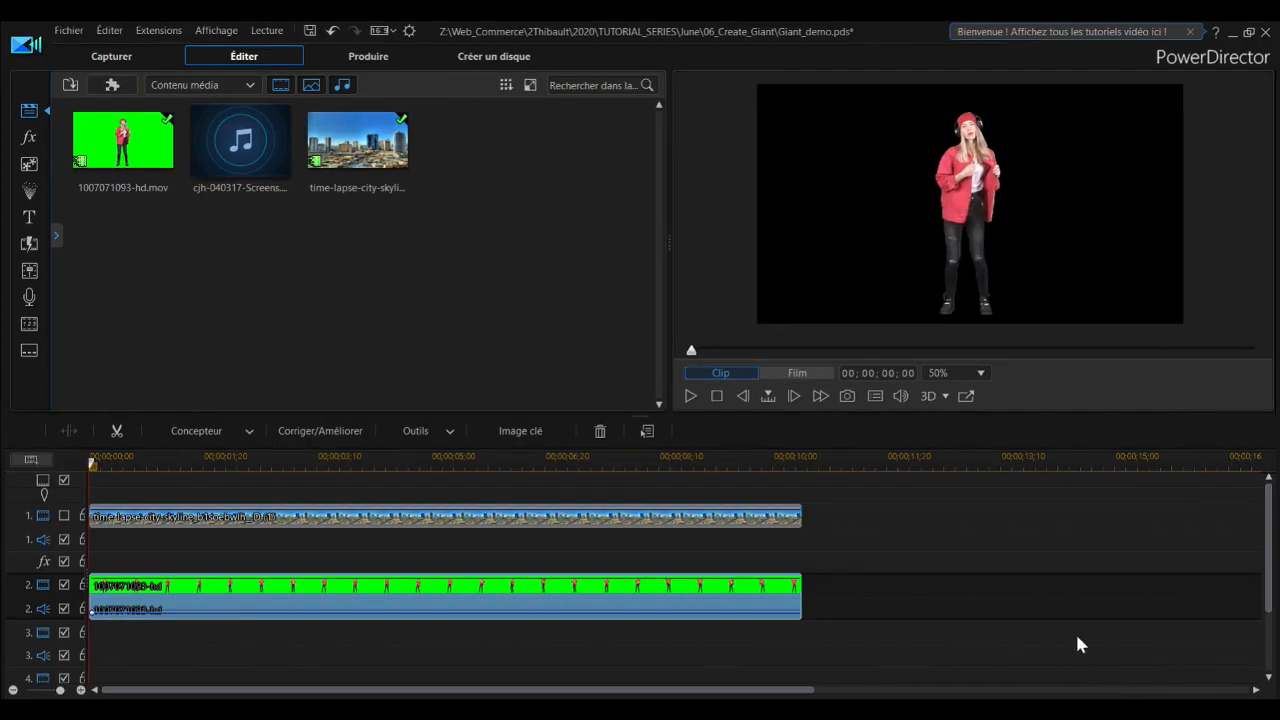
Step: Preview the keyed clip briefly and make the city skyline video track visible again
{"action": "left_click", "coordinate": [692, 395]}
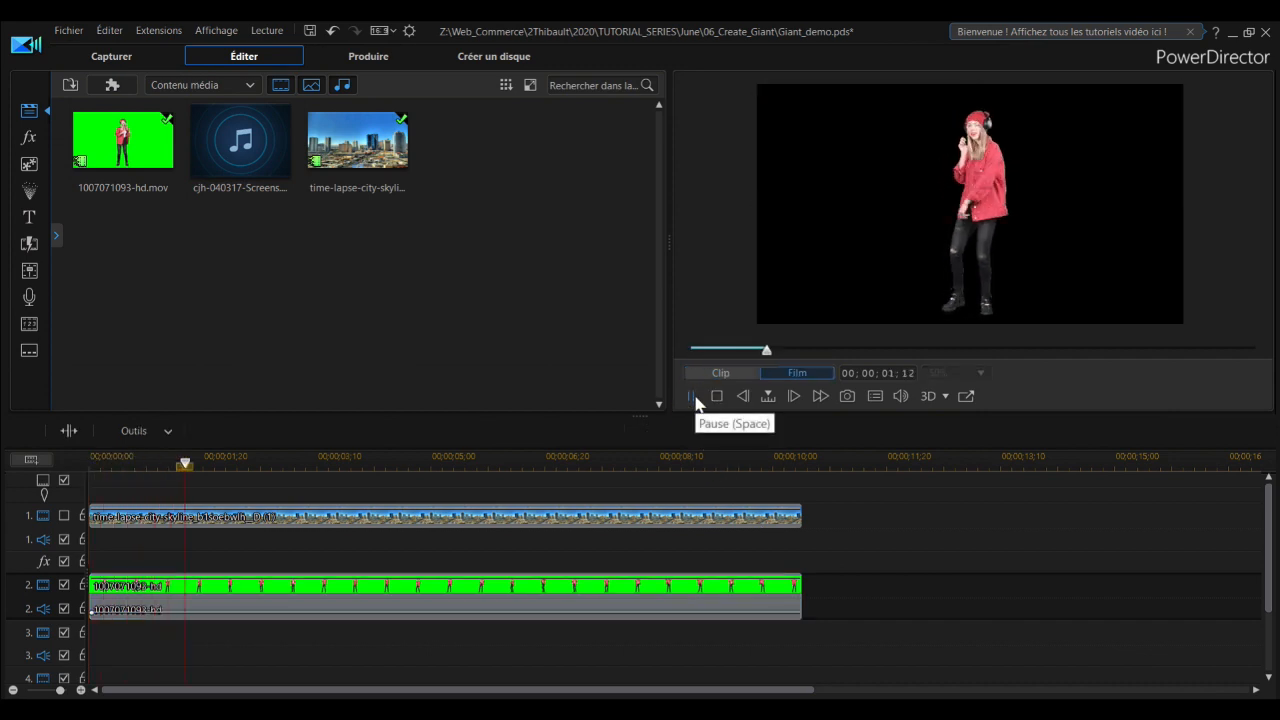
{"action": "left_click", "coordinate": [695, 397]}
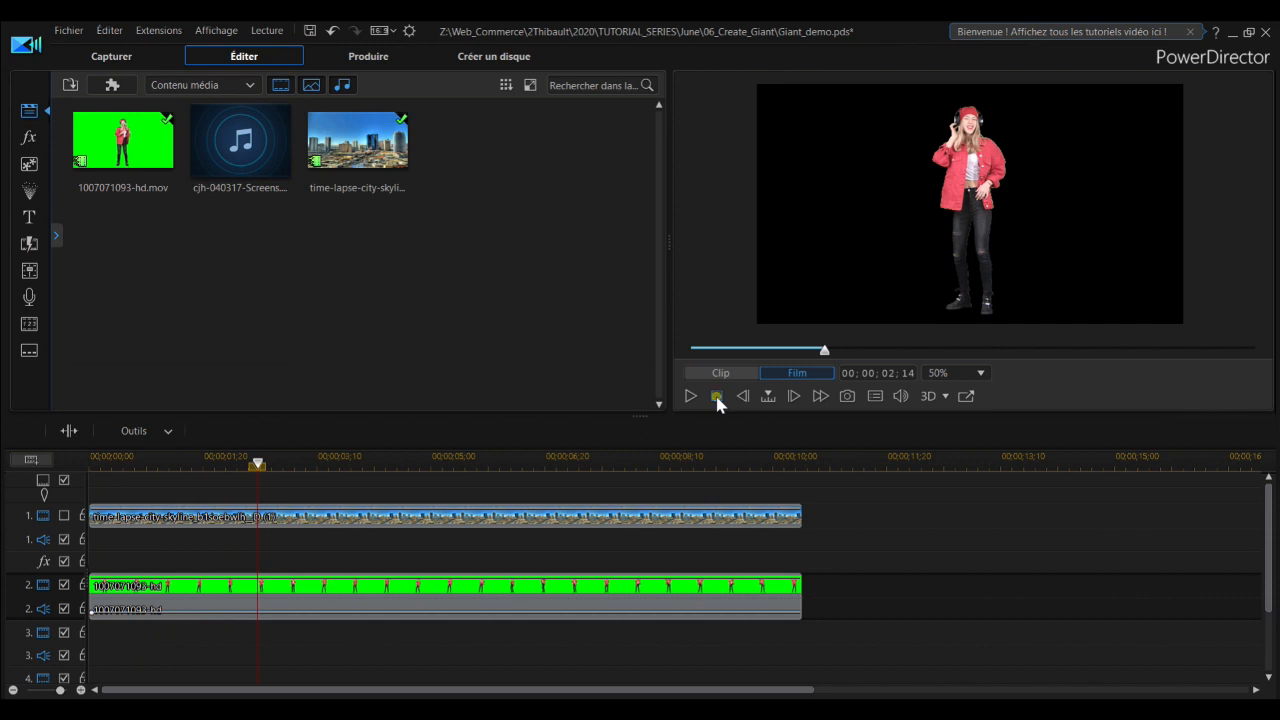
{"action": "left_click", "coordinate": [715, 395]}
{"action": "left_click", "coordinate": [288, 522]}
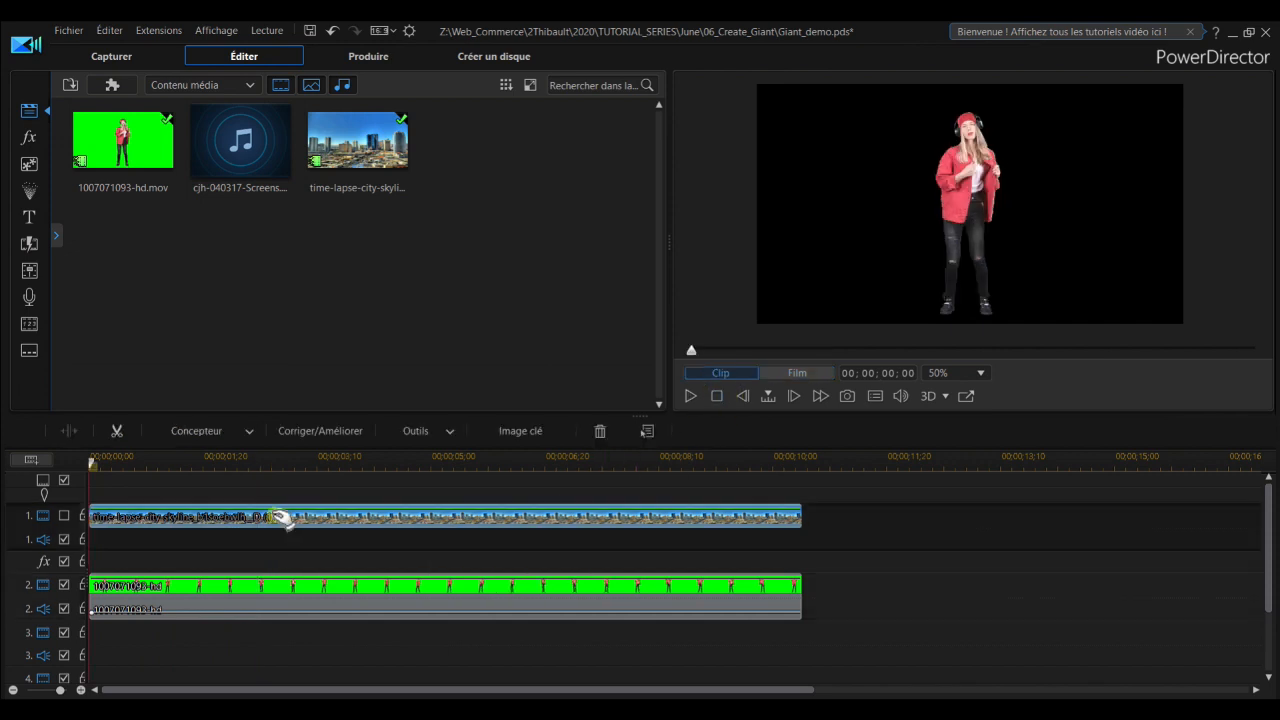
{"action": "left_click", "coordinate": [65, 517]}
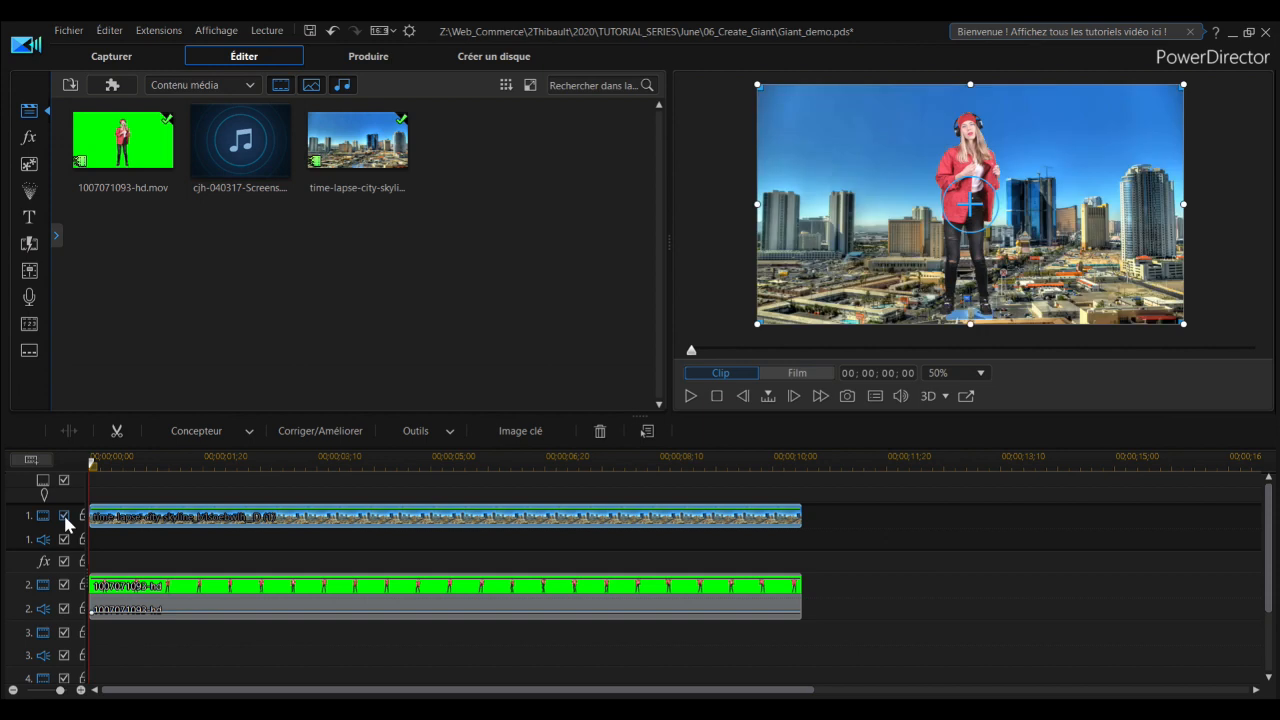
Step: Scale down the woman's clip, place her among the buildings overlapping the blue tower's left edge, and preview the composite
{"action": "left_click", "coordinate": [229, 601]}
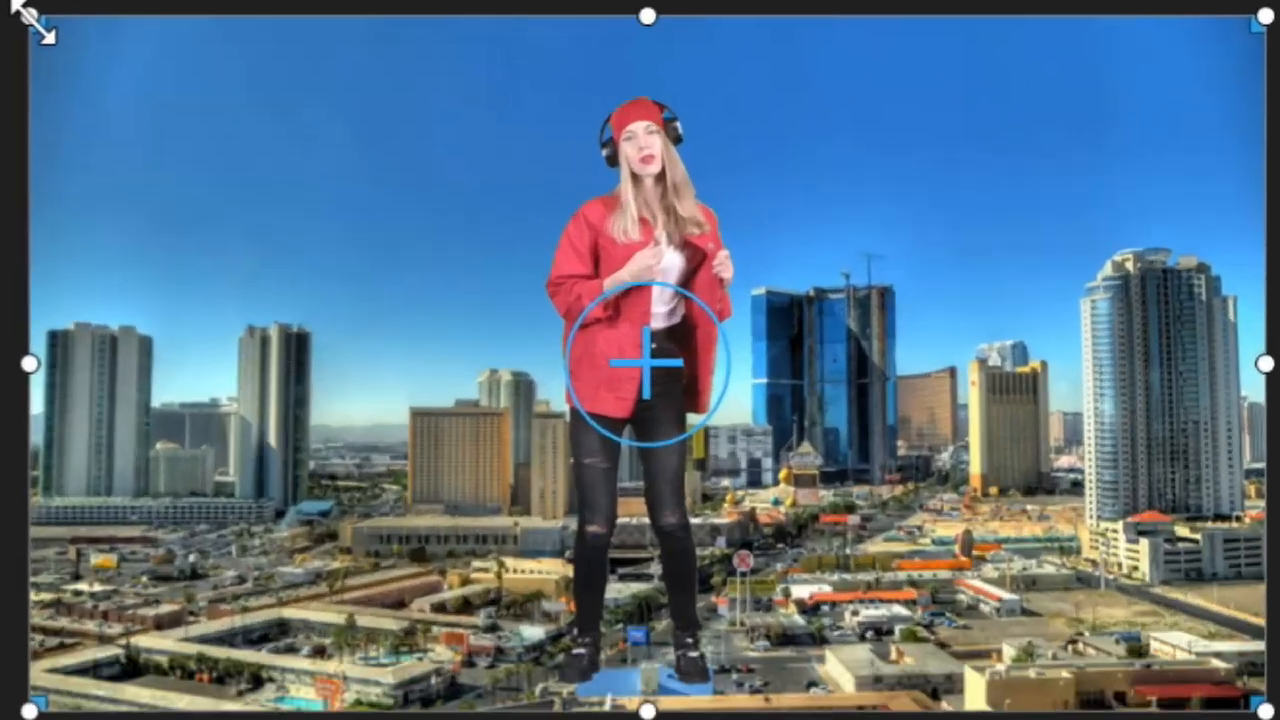
{"action": "left_click_drag", "start_coordinate": [760, 87], "coordinate": [851, 146]}
{"action": "left_click_drag", "start_coordinate": [297, 190], "coordinate": [586, 323]}
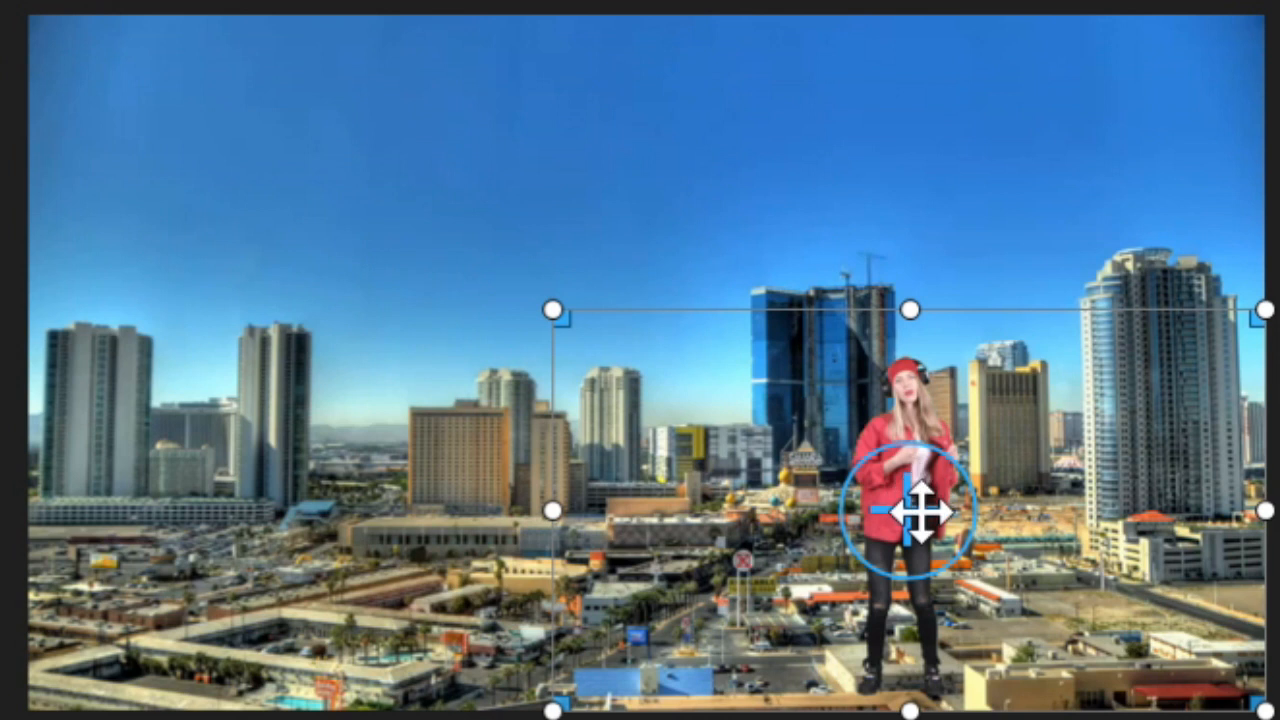
{"action": "left_click_drag", "start_coordinate": [920, 510], "coordinate": [720, 334]}
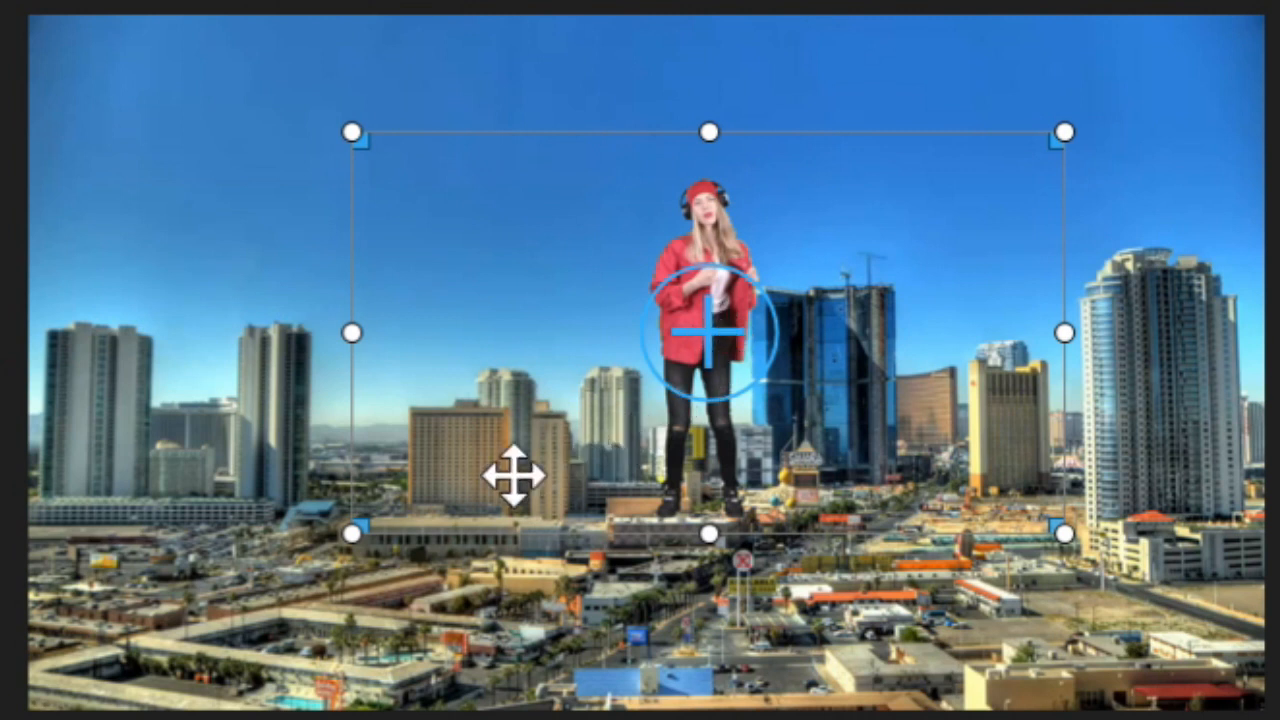
{"action": "key", "text": "space"}
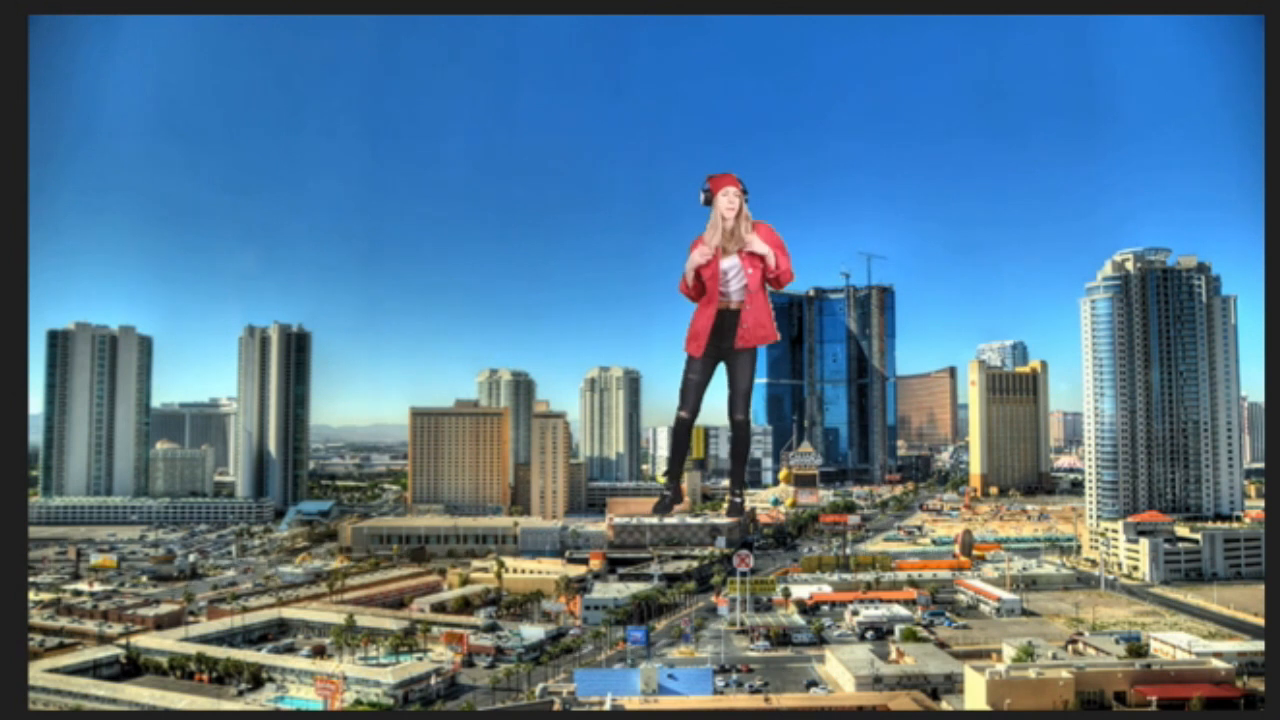
{"action": "key", "text": "Escape"}
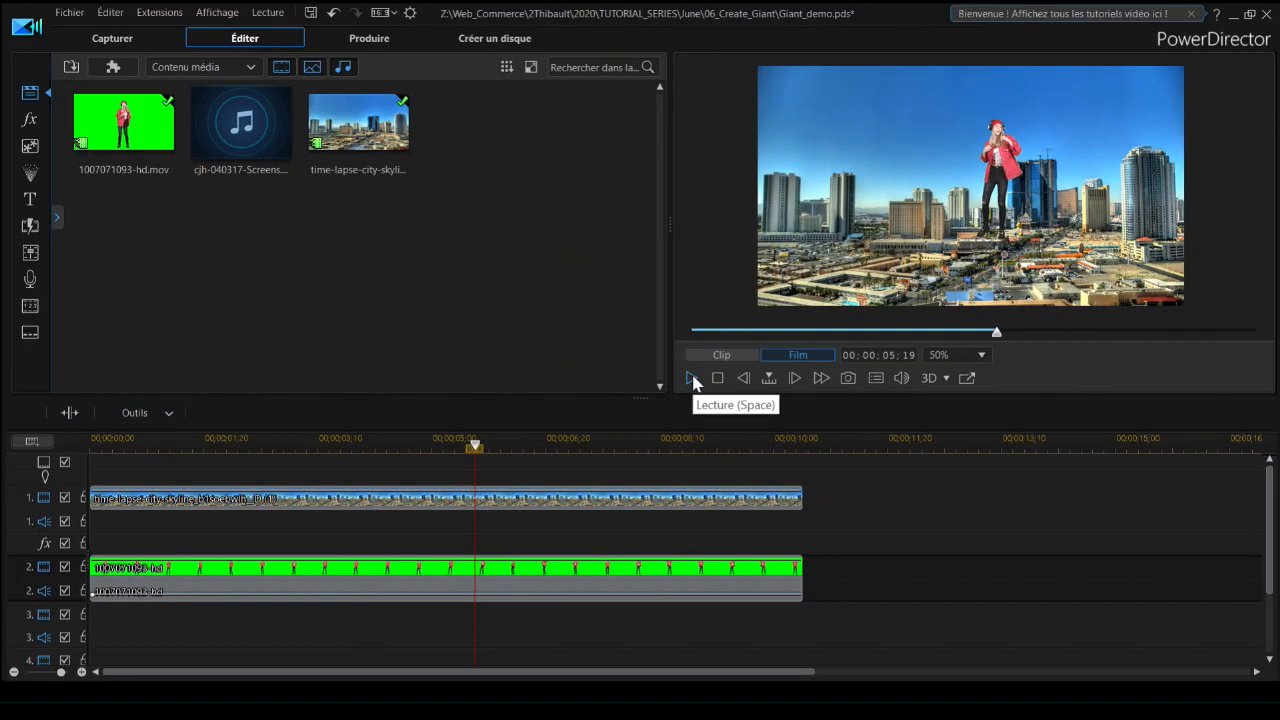
Step: Add the city skyline clip at the start of track 3 and start creating a brush mask for it in the Mask Designer
{"action": "left_click_drag", "start_coordinate": [358, 122], "coordinate": [87, 657]}
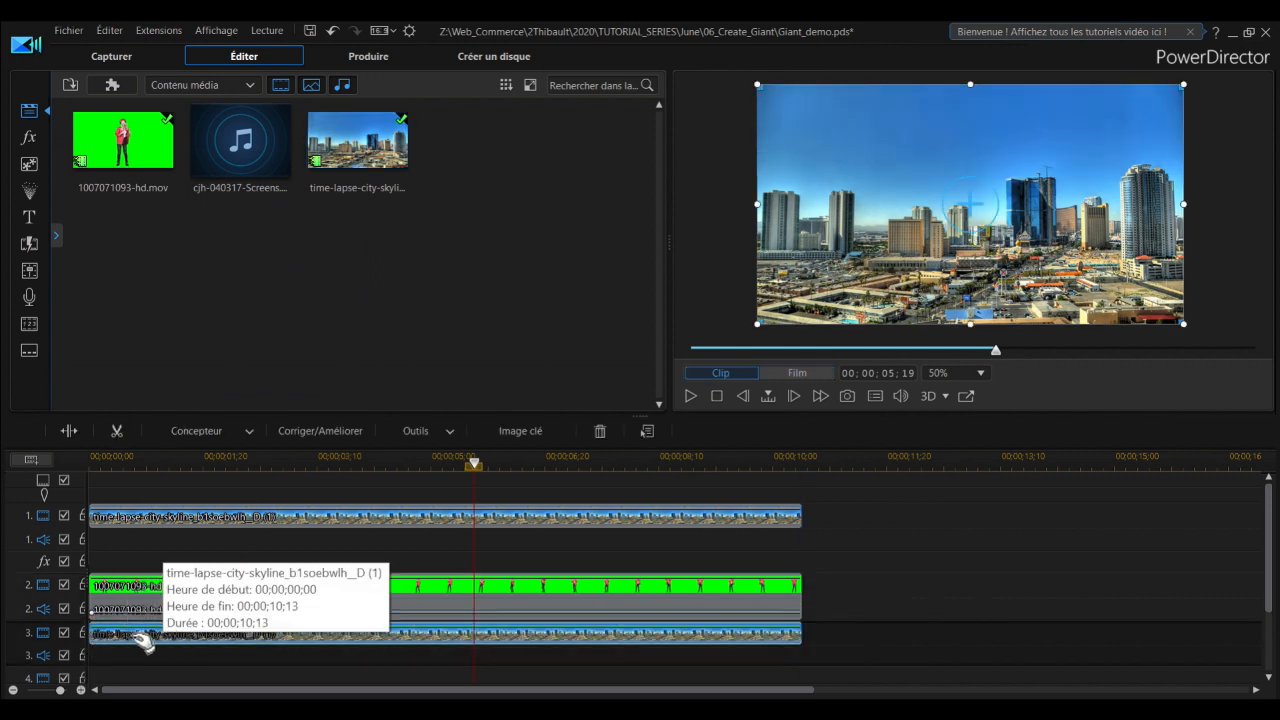
{"action": "left_click", "coordinate": [183, 437]}
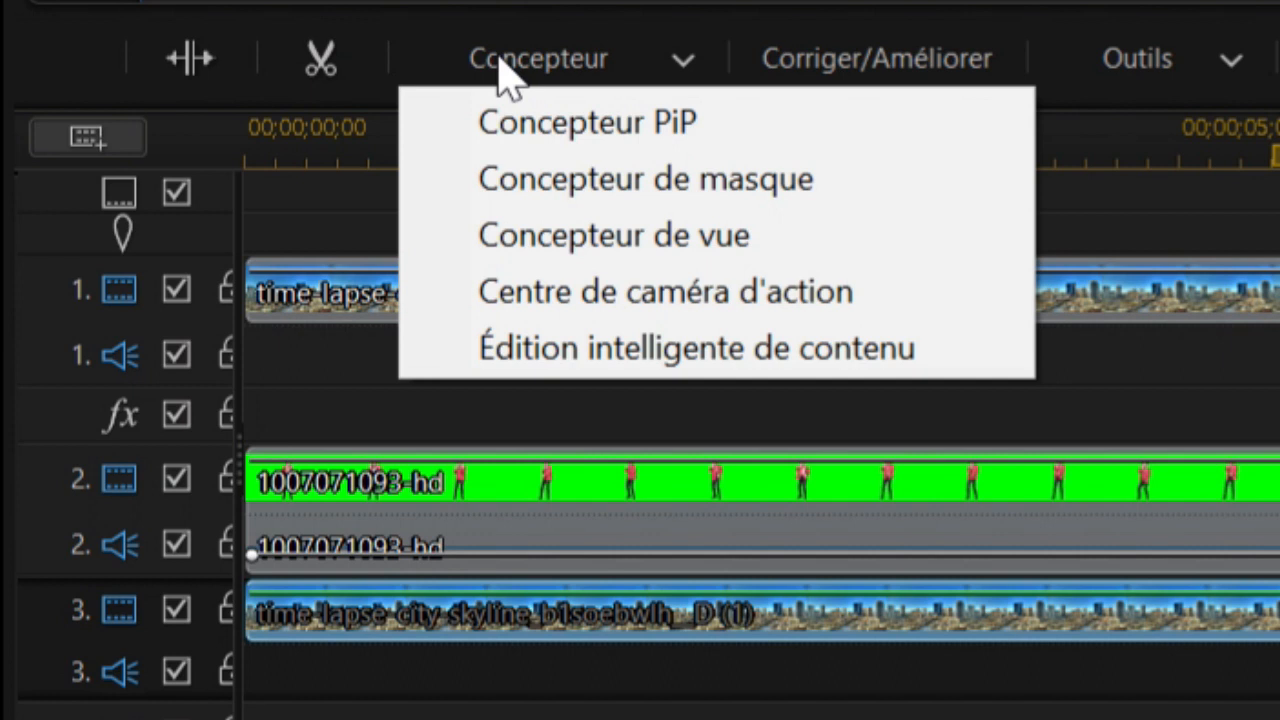
{"action": "left_click", "coordinate": [533, 180]}
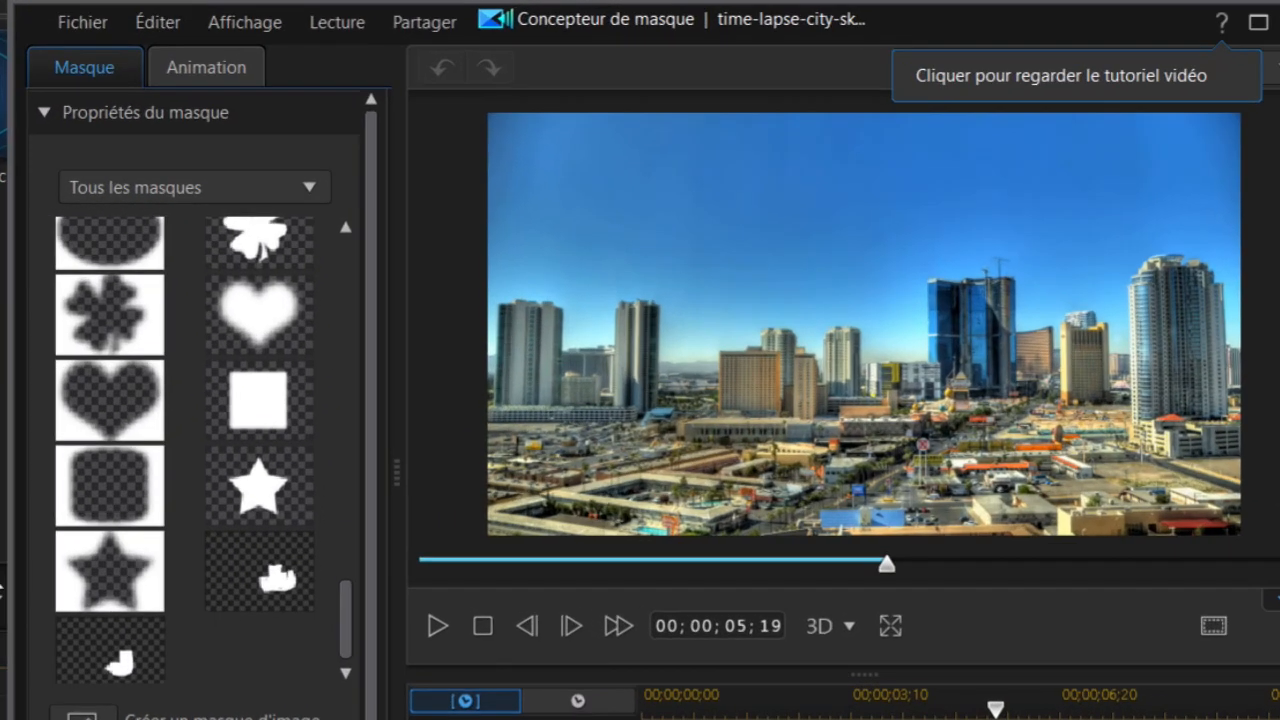
{"action": "left_click_drag", "start_coordinate": [349, 628], "coordinate": [314, 420]}
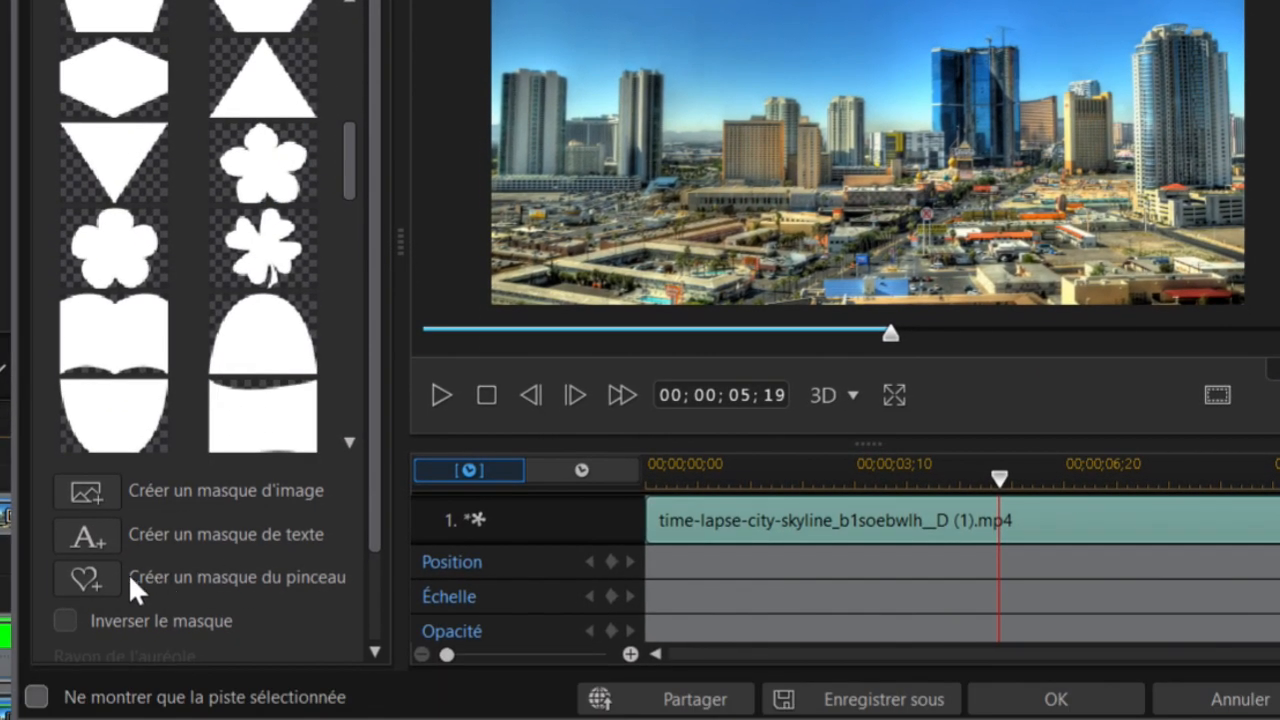
{"action": "left_click", "coordinate": [99, 573]}
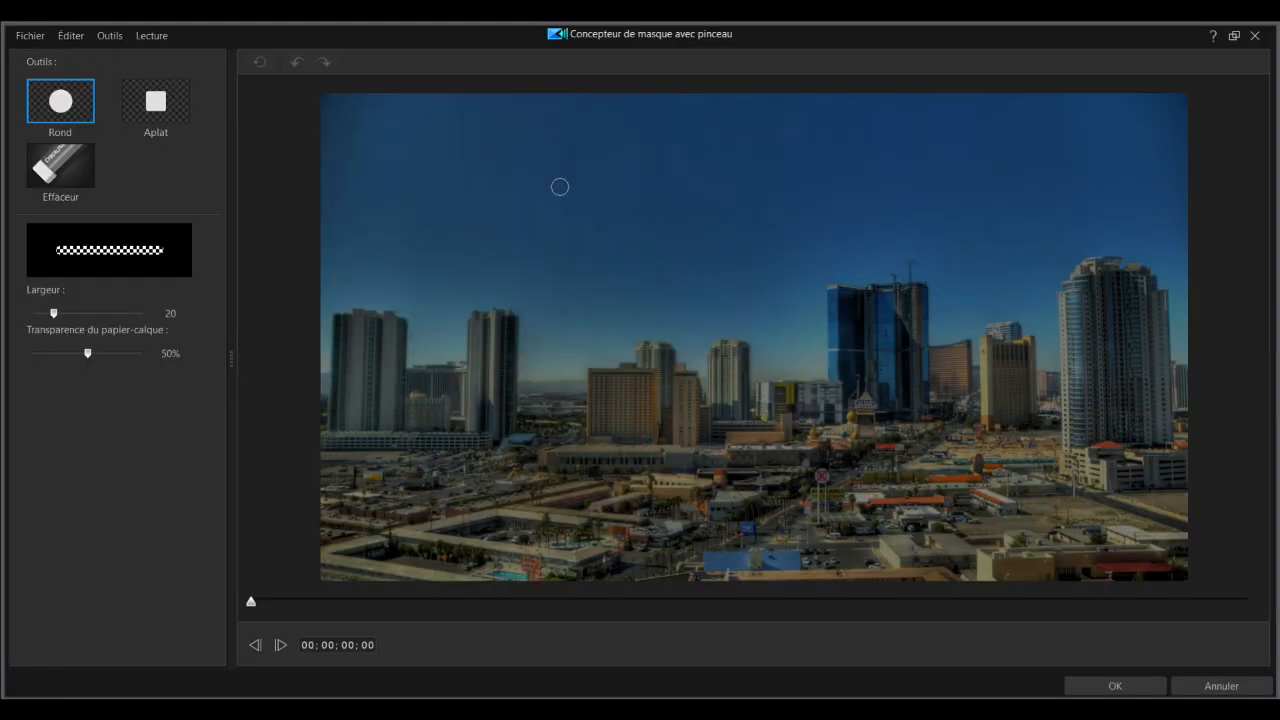
Step: Outline the blue tower and the low buildings in front of the woman with the flat brush at width 20
{"action": "left_click", "coordinate": [155, 100]}
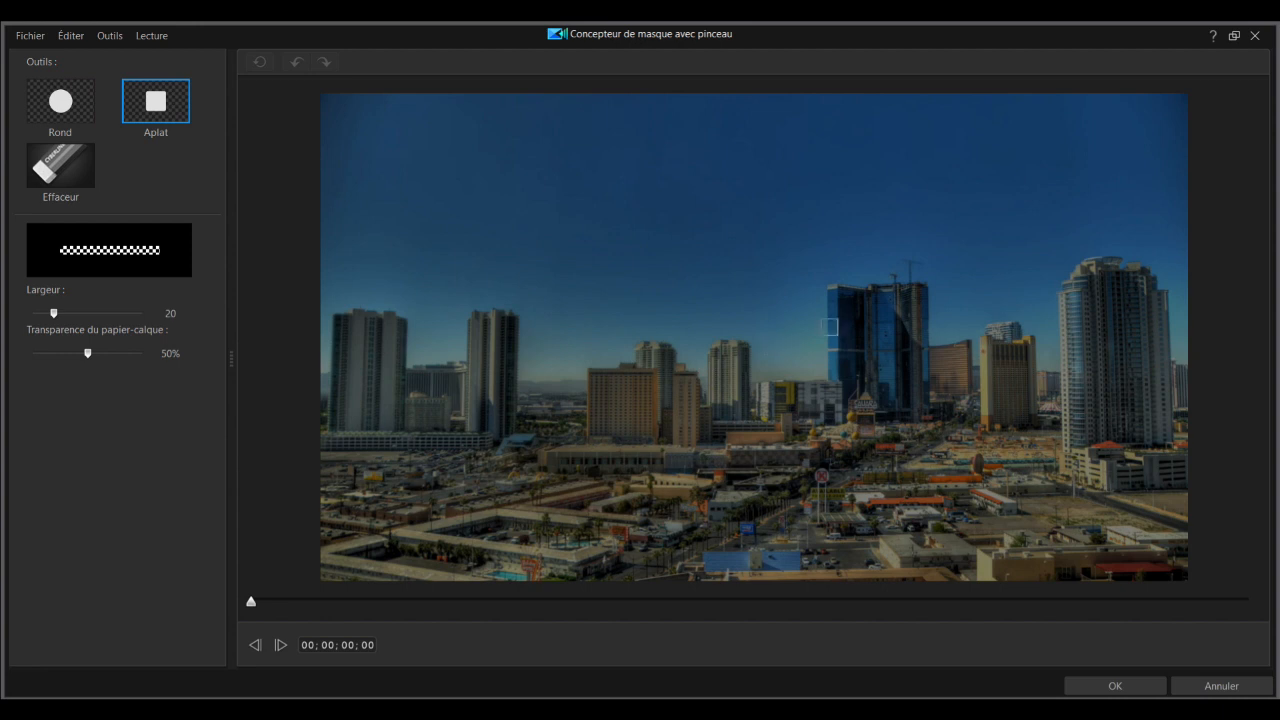
{"action": "left_click", "coordinate": [837, 293]}
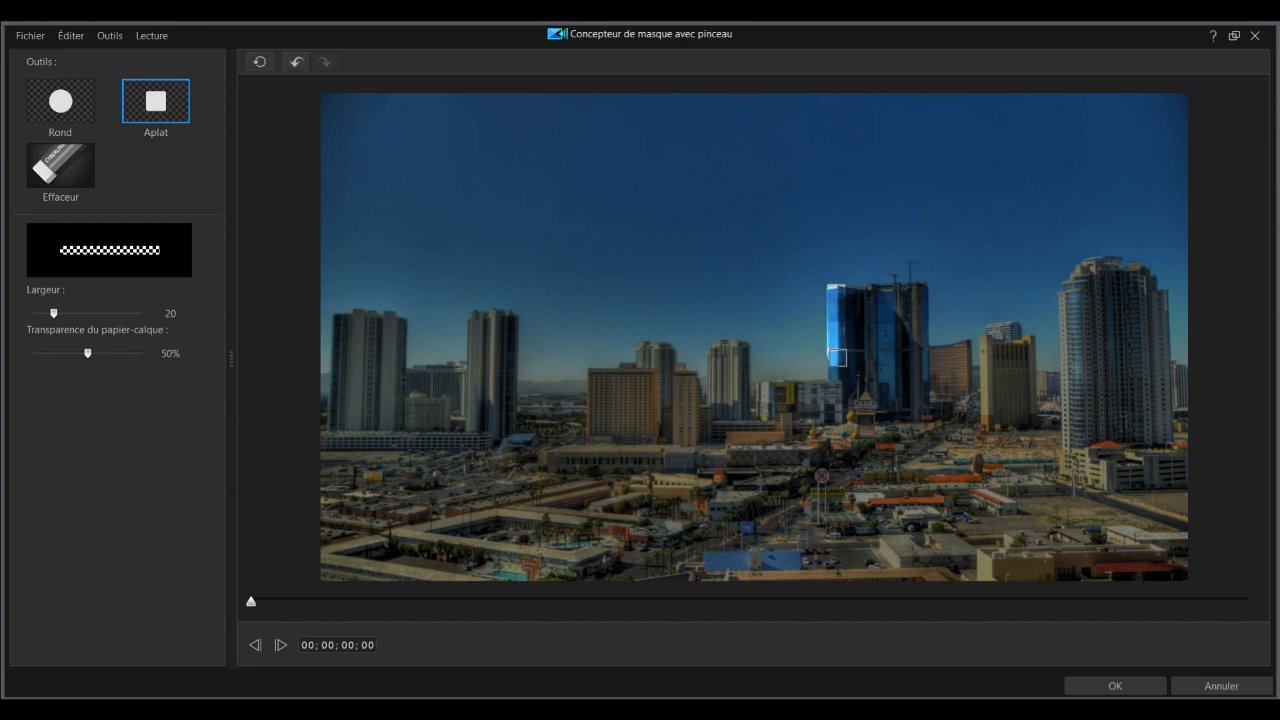
{"action": "mouse_move", "coordinate": [838, 388]}
{"action": "left_mouse_down"}
{"action": "mouse_move", "coordinate": [760, 393]}
{"action": "mouse_move", "coordinate": [764, 453]}
{"action": "left_mouse_up"}
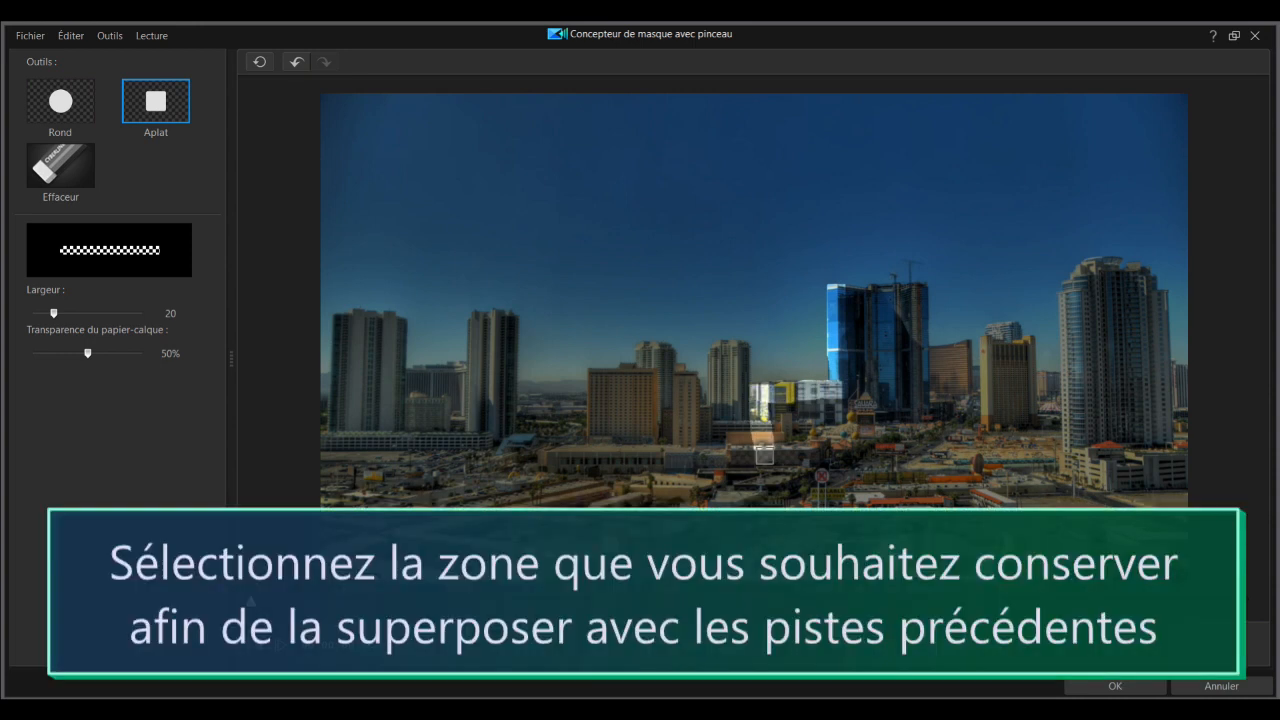
{"action": "left_click_drag", "start_coordinate": [844, 295], "coordinate": [868, 302]}
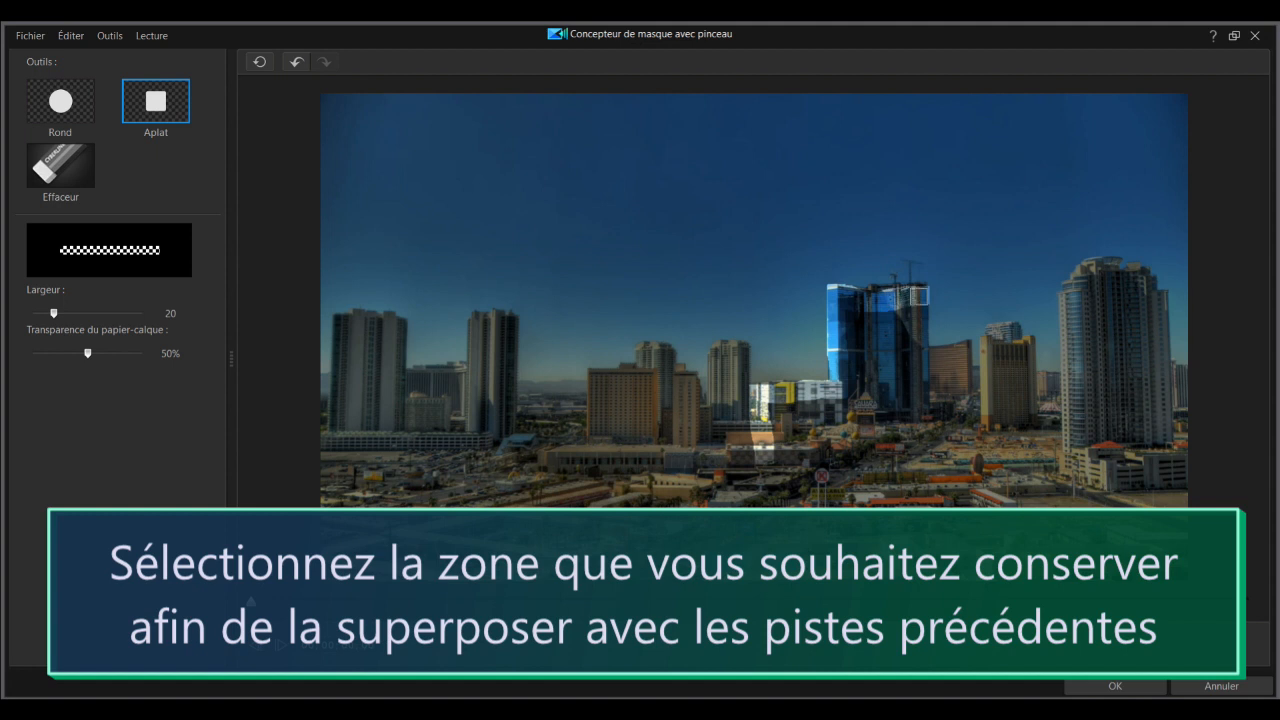
{"action": "left_click", "coordinate": [917, 295]}
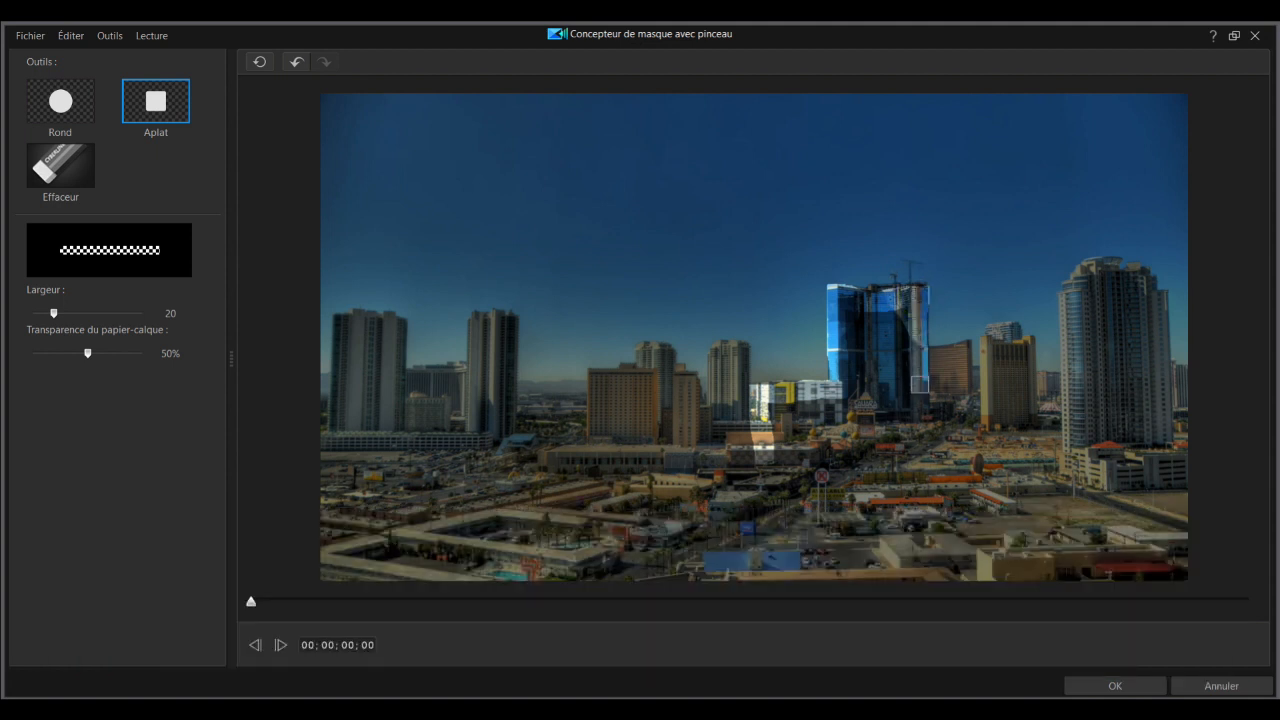
Step: Fill in the blue tower and the buildings at its base with the round brush at width 36 and confirm the mask
{"action": "left_click", "coordinate": [60, 102]}
{"action": "left_click_drag", "start_coordinate": [55, 314], "coordinate": [71, 314]}
{"action": "mouse_move", "coordinate": [858, 329]}
{"action": "left_mouse_down"}
{"action": "mouse_move", "coordinate": [848, 323]}
{"action": "mouse_move", "coordinate": [893, 327]}
{"action": "mouse_move", "coordinate": [907, 400]}
{"action": "mouse_move", "coordinate": [886, 345]}
{"action": "mouse_move", "coordinate": [882, 418]}
{"action": "mouse_move", "coordinate": [860, 365]}
{"action": "mouse_move", "coordinate": [853, 376]}
{"action": "left_mouse_up"}
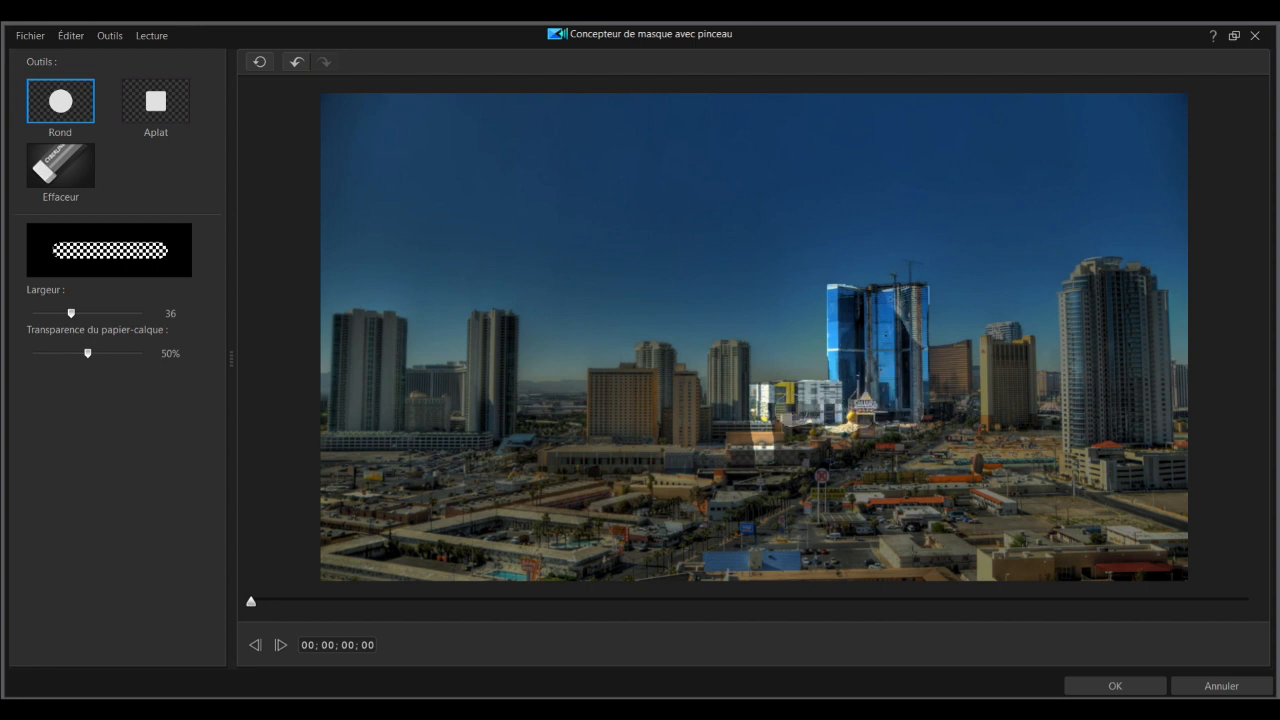
{"action": "left_click_drag", "start_coordinate": [770, 436], "coordinate": [845, 436]}
{"action": "mouse_move", "coordinate": [765, 448]}
{"action": "left_mouse_down"}
{"action": "mouse_move", "coordinate": [727, 442]}
{"action": "mouse_move", "coordinate": [747, 454]}
{"action": "mouse_move", "coordinate": [880, 440]}
{"action": "left_mouse_up"}
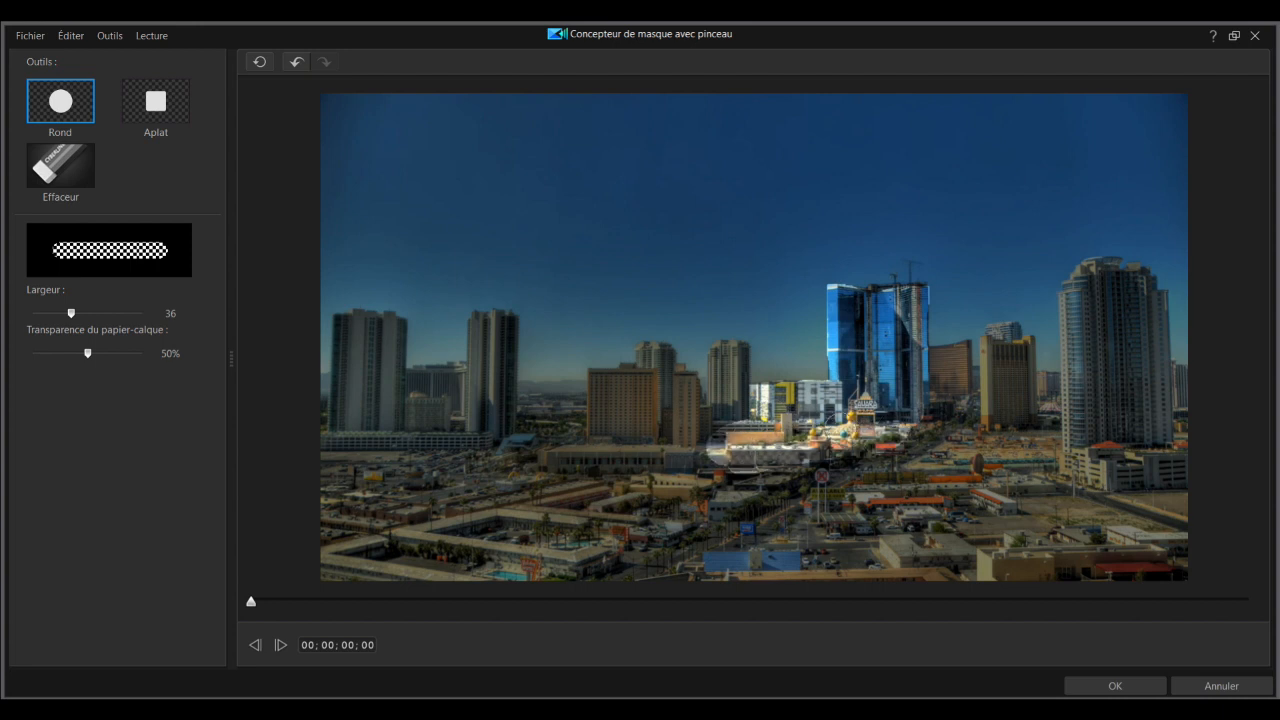
{"action": "left_click", "coordinate": [1116, 686]}
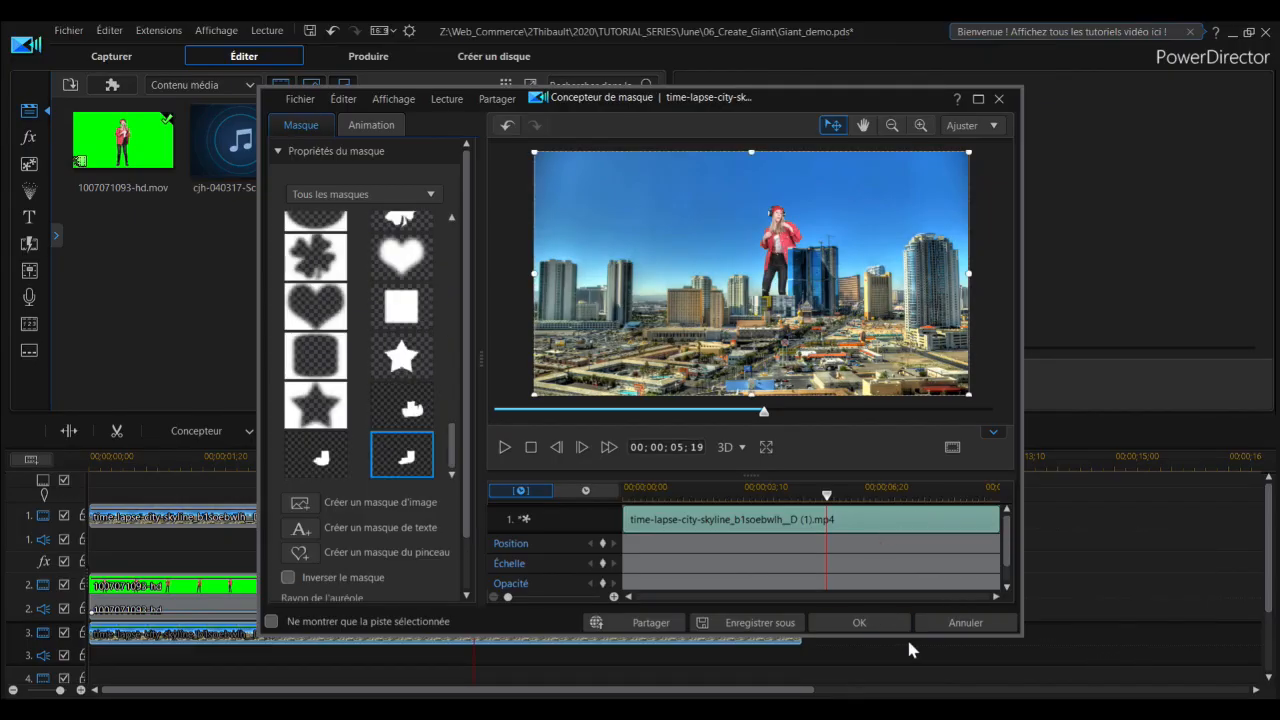
Step: Apply the brush mask to the track 3 skyline clip and preview the whole composite from the start
{"action": "left_click", "coordinate": [859, 622]}
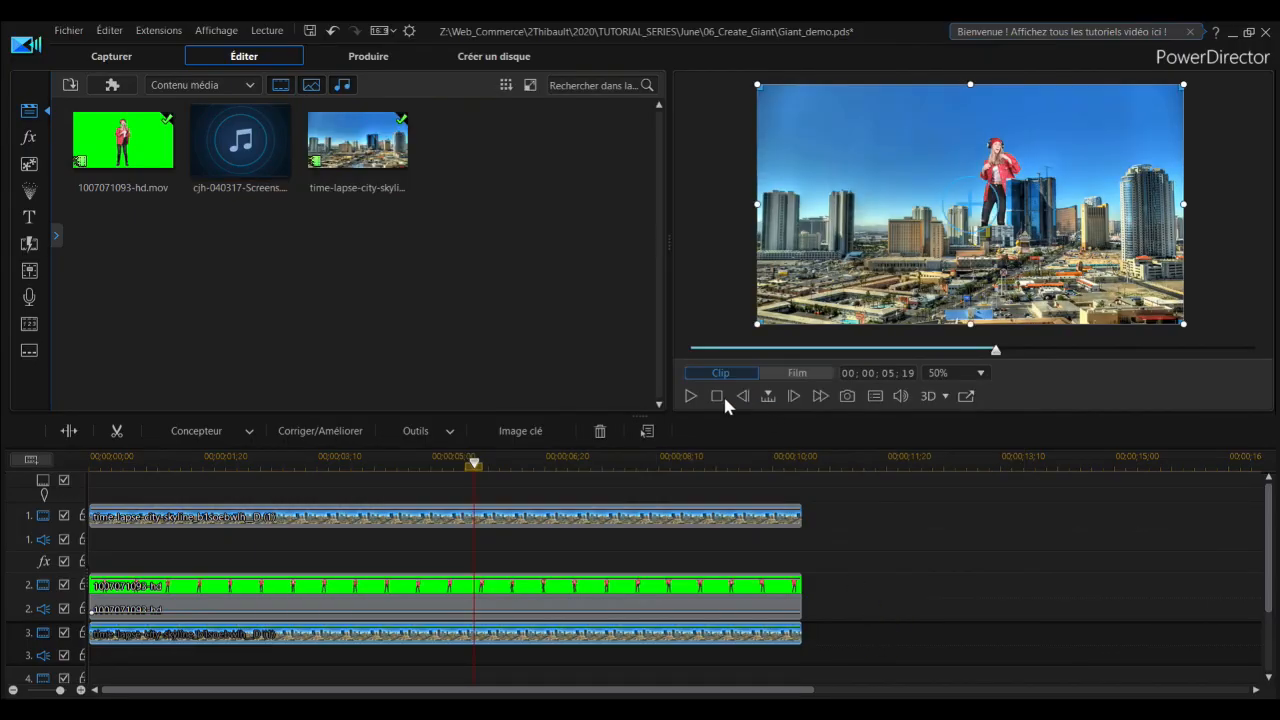
{"action": "left_click", "coordinate": [716, 396]}
{"action": "left_click", "coordinate": [690, 396]}
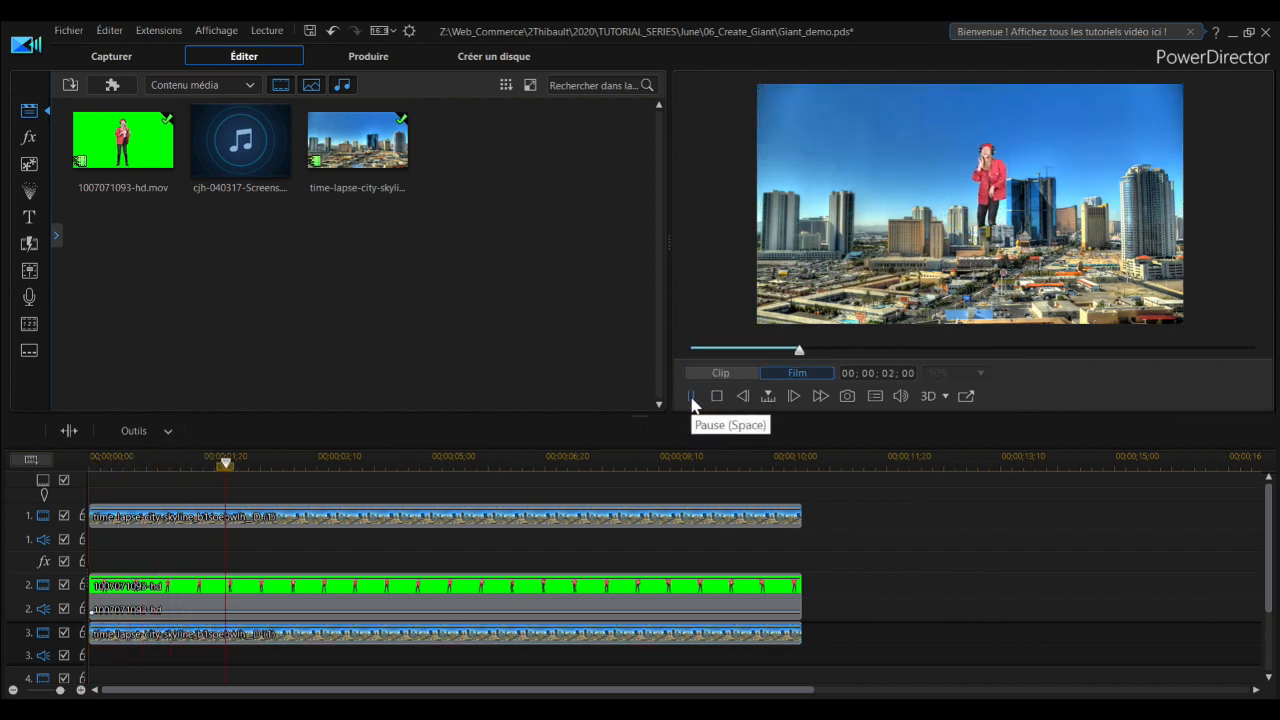
{"action": "left_click", "coordinate": [690, 396]}
Step: Enlarge the woman's clip slightly and reposition her behind the low buildings, beside the blue tower's left edge
{"action": "left_click", "coordinate": [422, 593]}
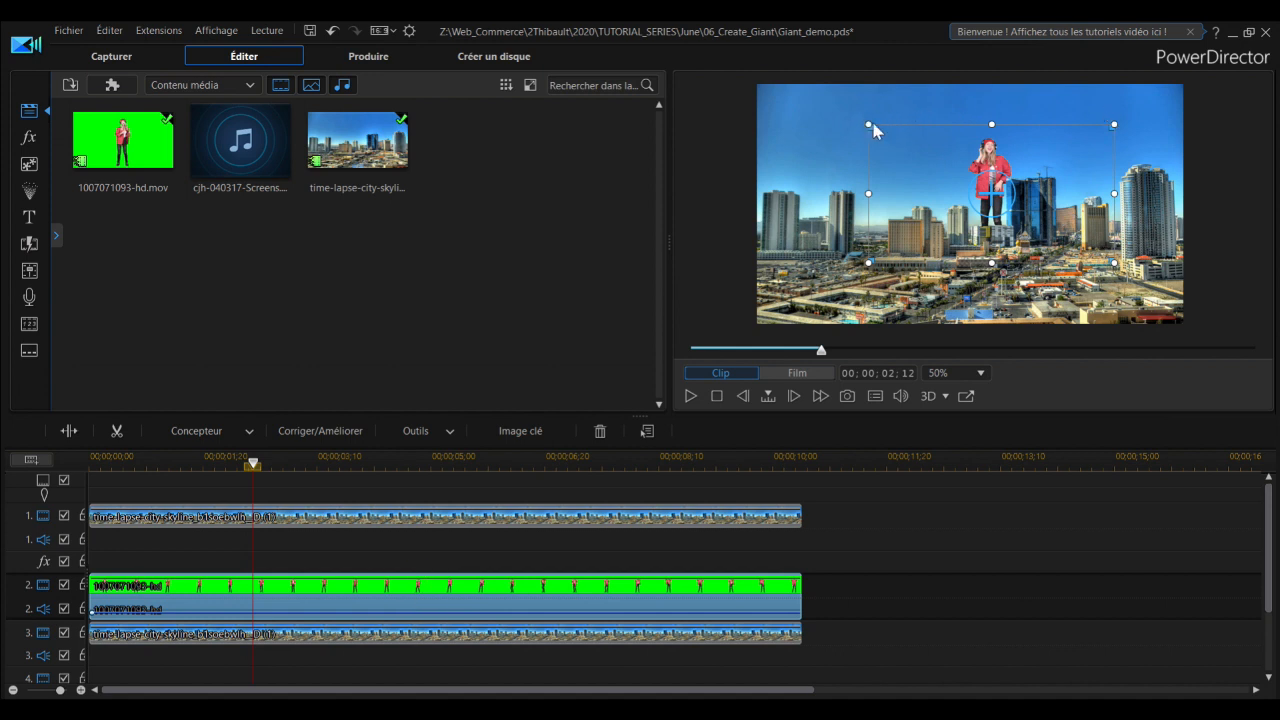
{"action": "left_click_drag", "start_coordinate": [868, 123], "coordinate": [846, 108]}
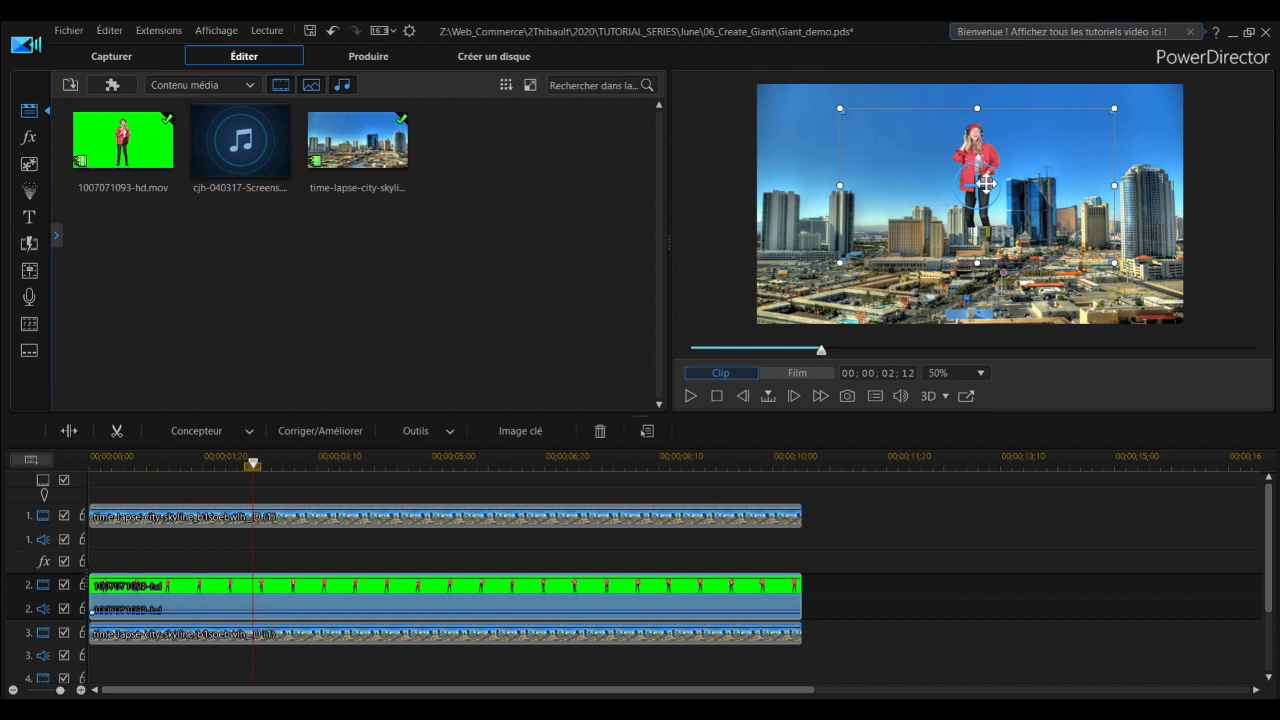
{"action": "left_click_drag", "start_coordinate": [982, 185], "coordinate": [989, 182]}
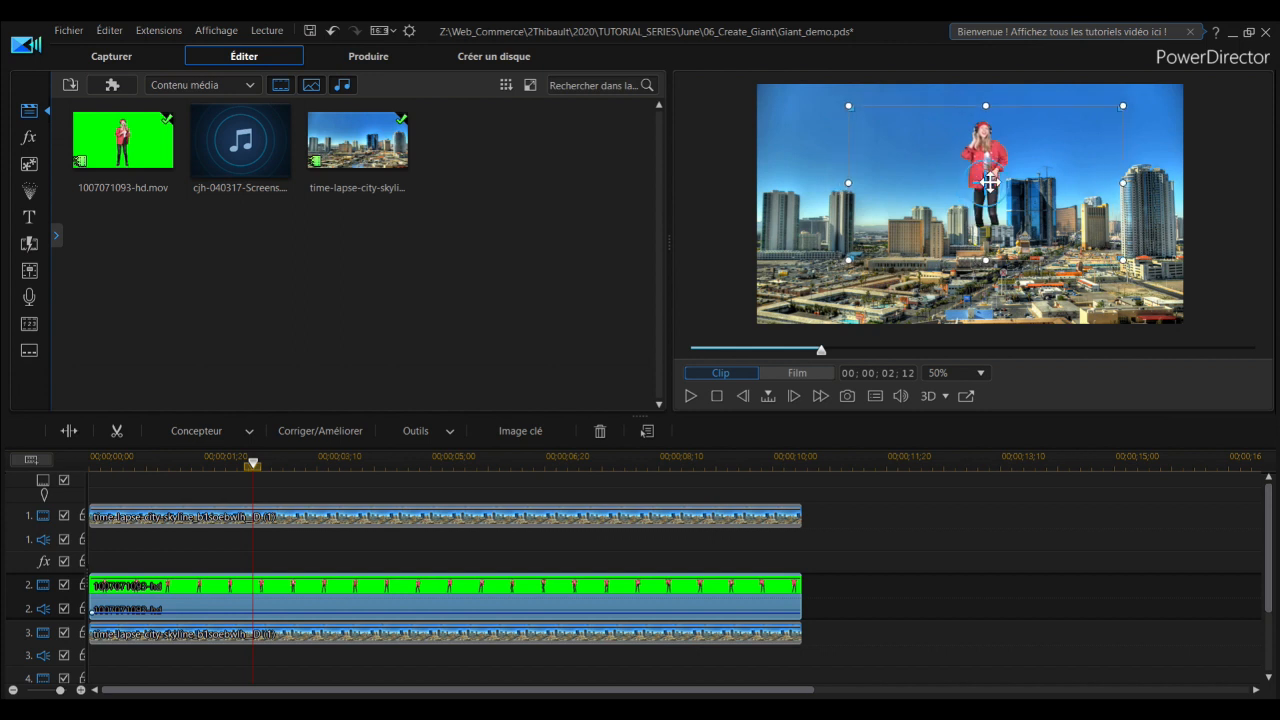
Step: Open the track 1 skyline clip in the PiP Designer and add a scale keyframe at its start
{"action": "left_click", "coordinate": [719, 396]}
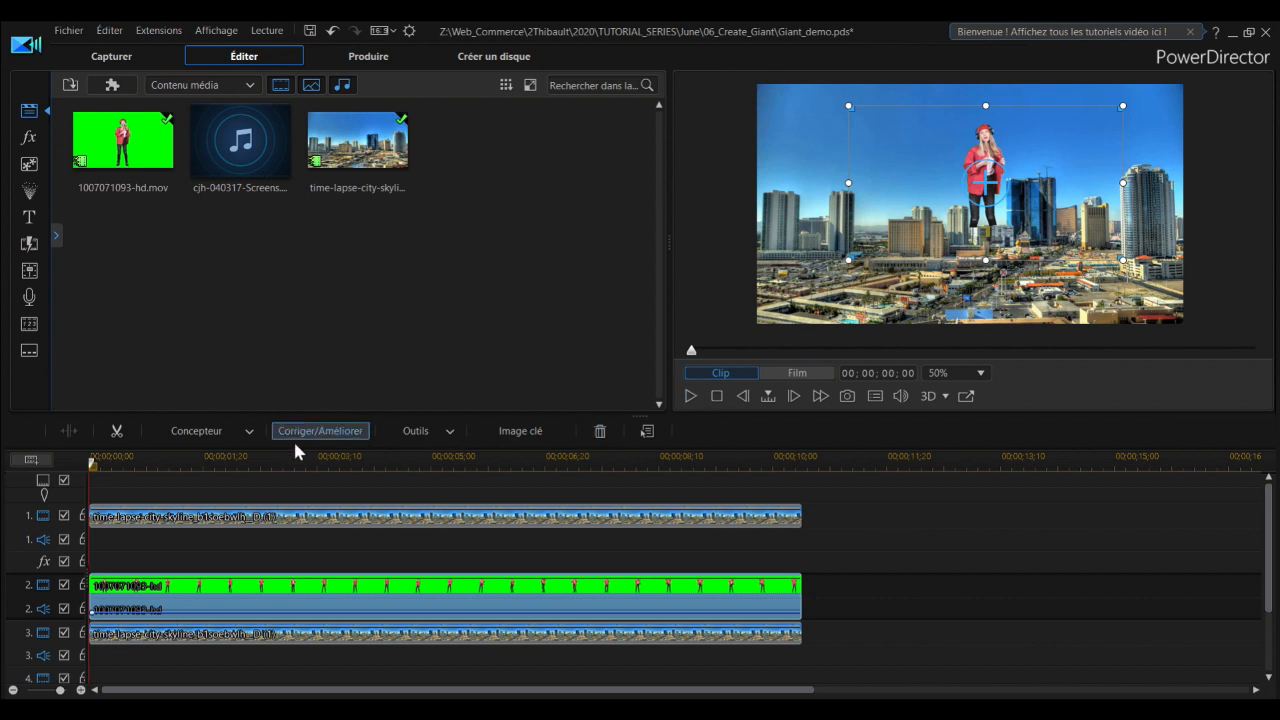
{"action": "left_click", "coordinate": [177, 520]}
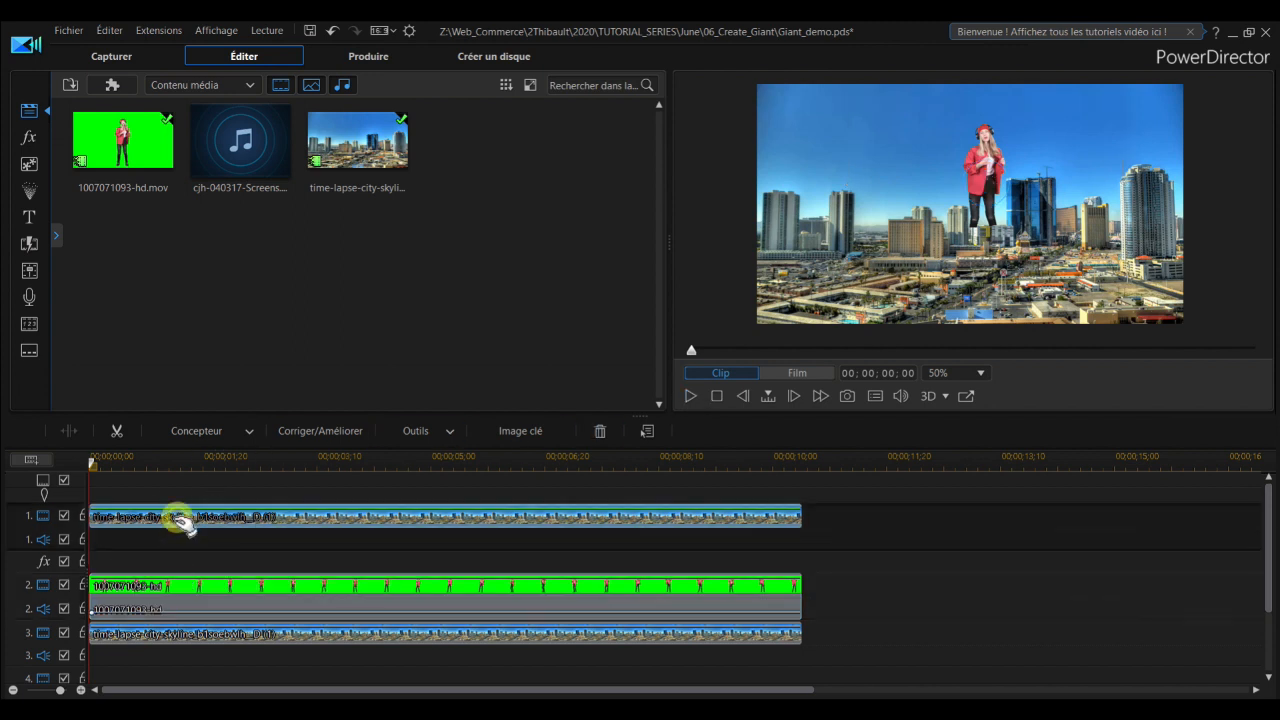
{"action": "left_click", "coordinate": [166, 636]}
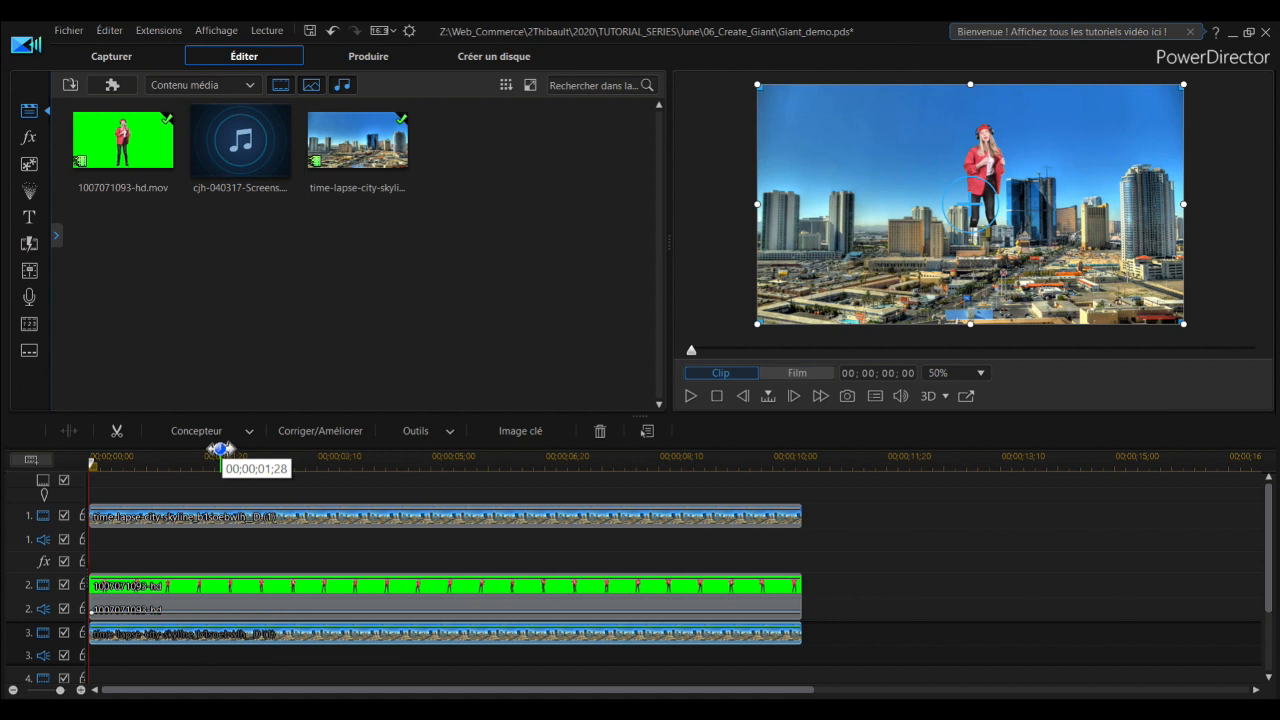
{"action": "left_click", "coordinate": [165, 520]}
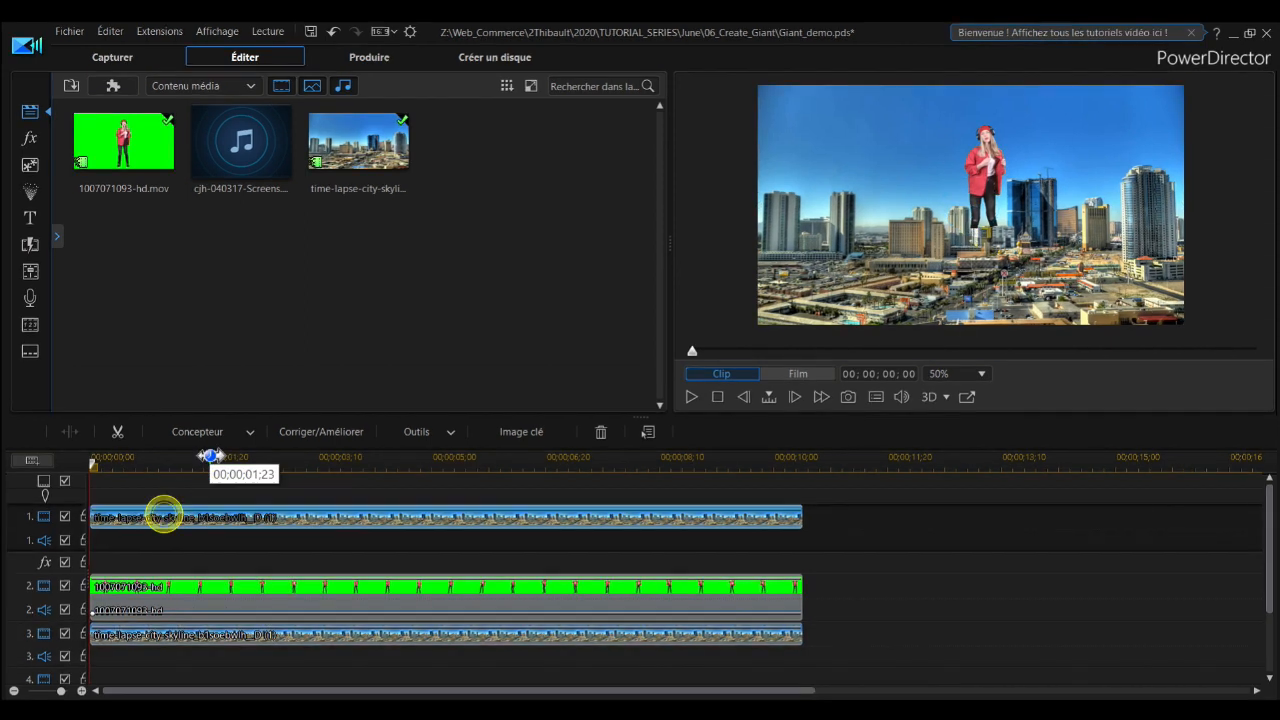
{"action": "left_click", "coordinate": [221, 434]}
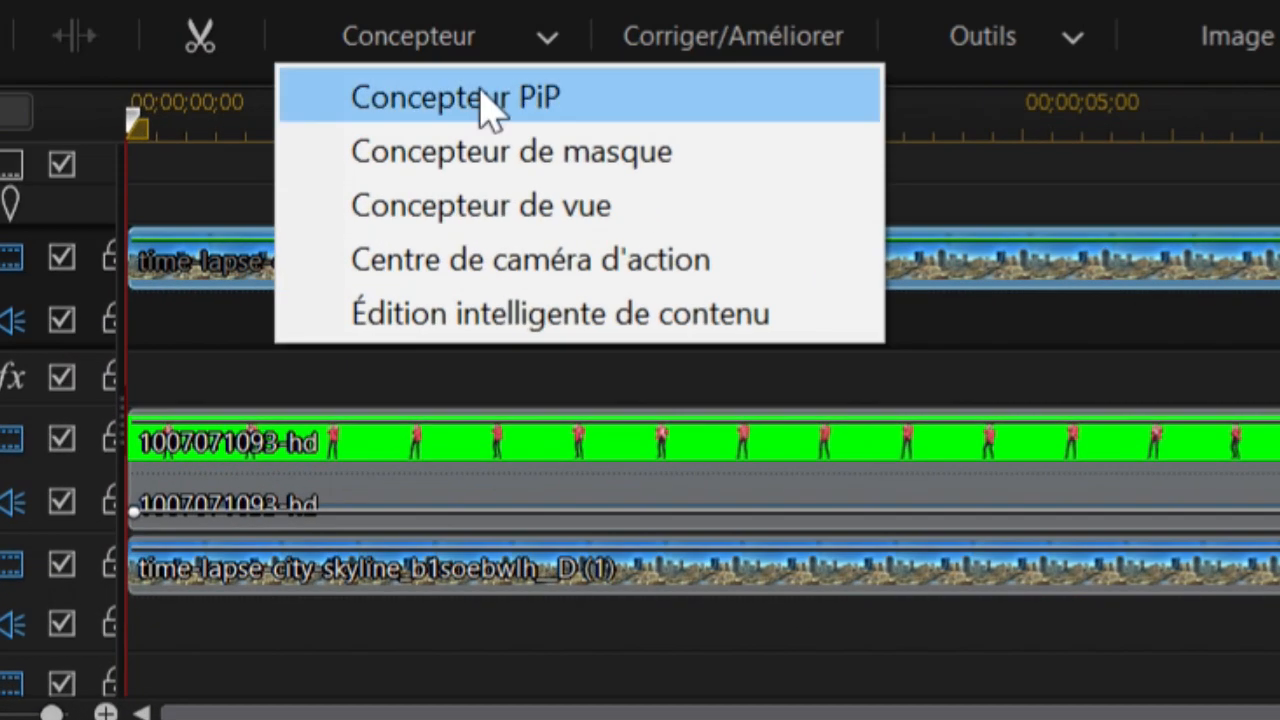
{"action": "left_click", "coordinate": [225, 454]}
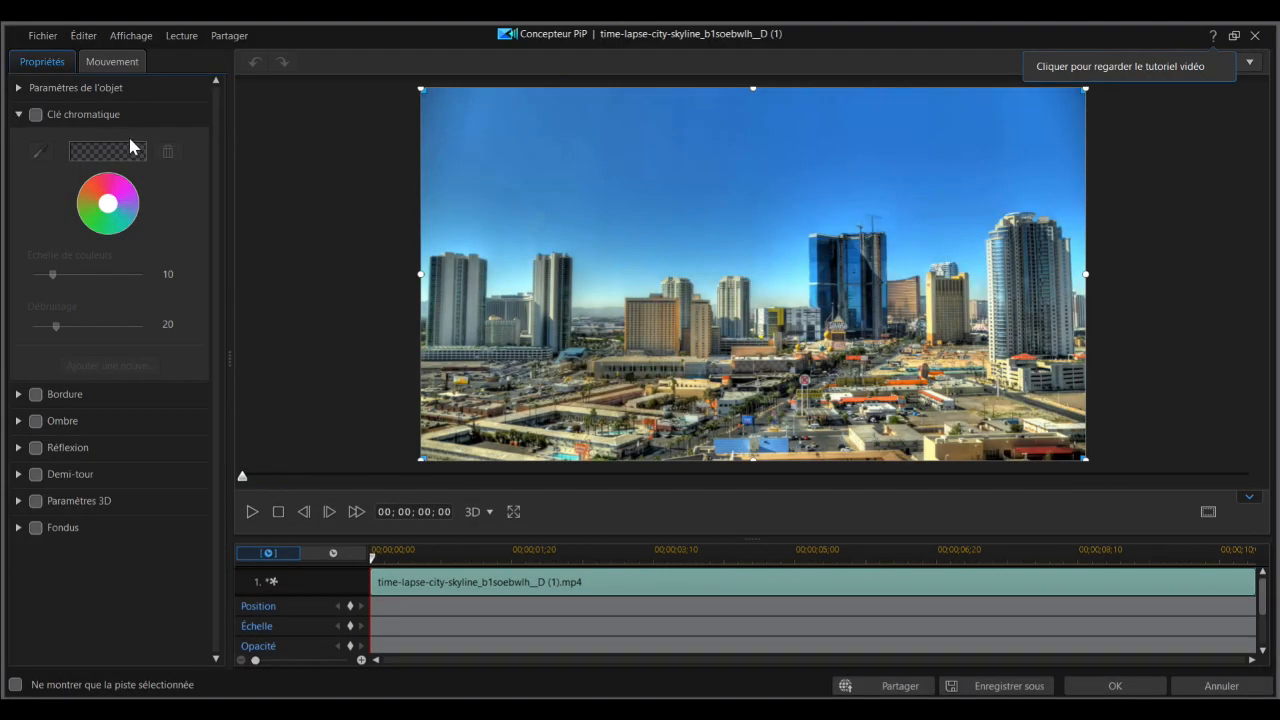
{"action": "left_click", "coordinate": [74, 114]}
{"action": "left_click", "coordinate": [75, 88]}
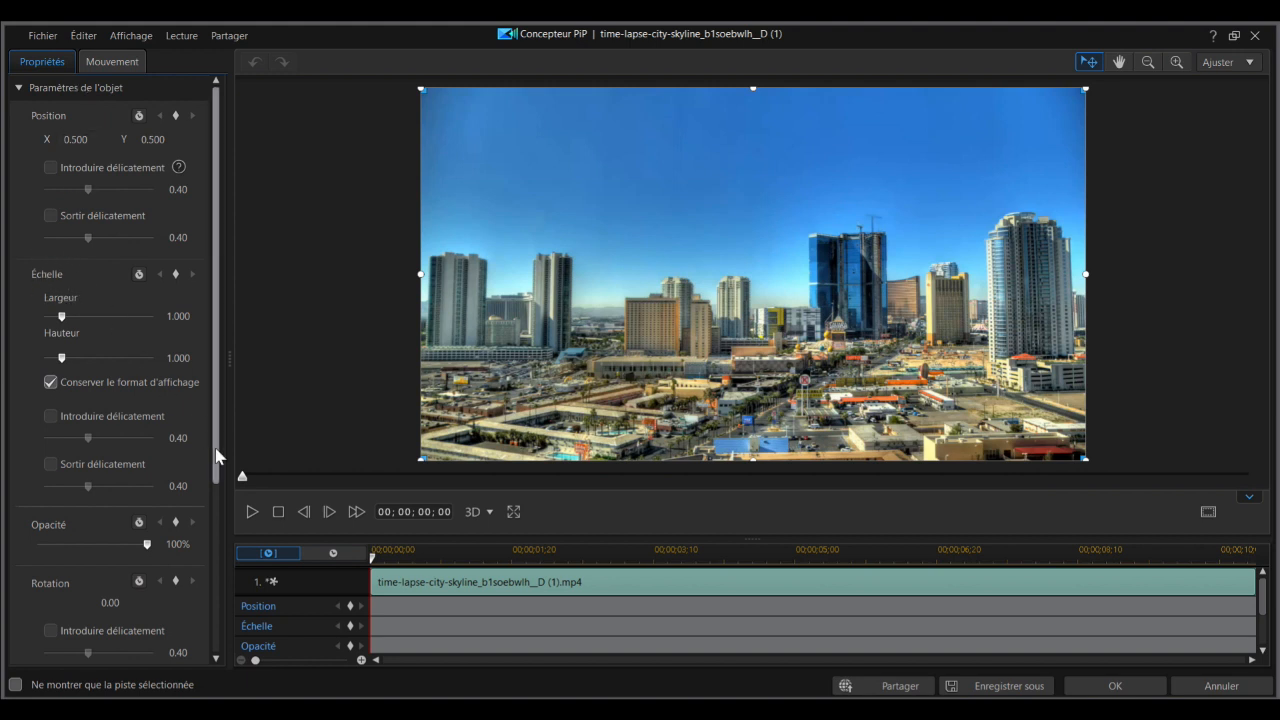
{"action": "left_click", "coordinate": [351, 627]}
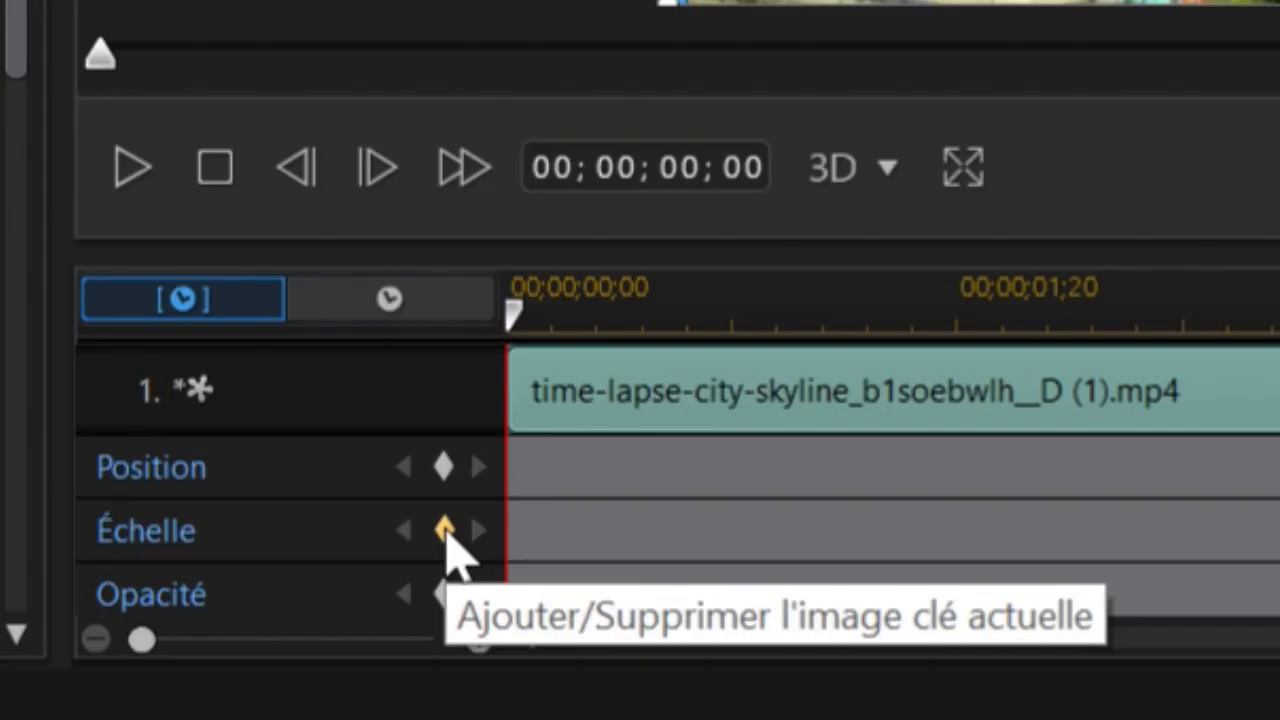
{"action": "left_click", "coordinate": [444, 531]}
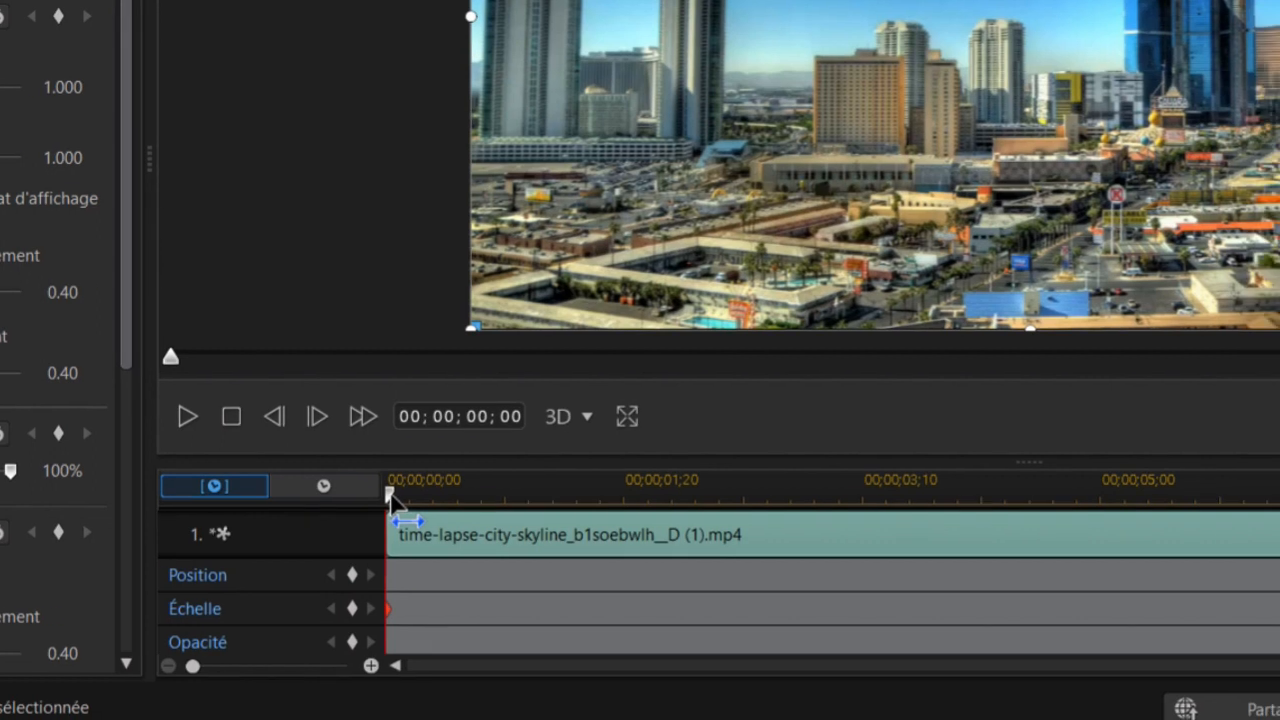
Step: Set the track 1 skyline clip's scale width and height to 1.150 at its end and confirm the zoom
{"action": "left_click_drag", "start_coordinate": [629, 499], "coordinate": [709, 507]}
{"action": "left_click_drag", "start_coordinate": [205, 498], "coordinate": [1279, 524]}
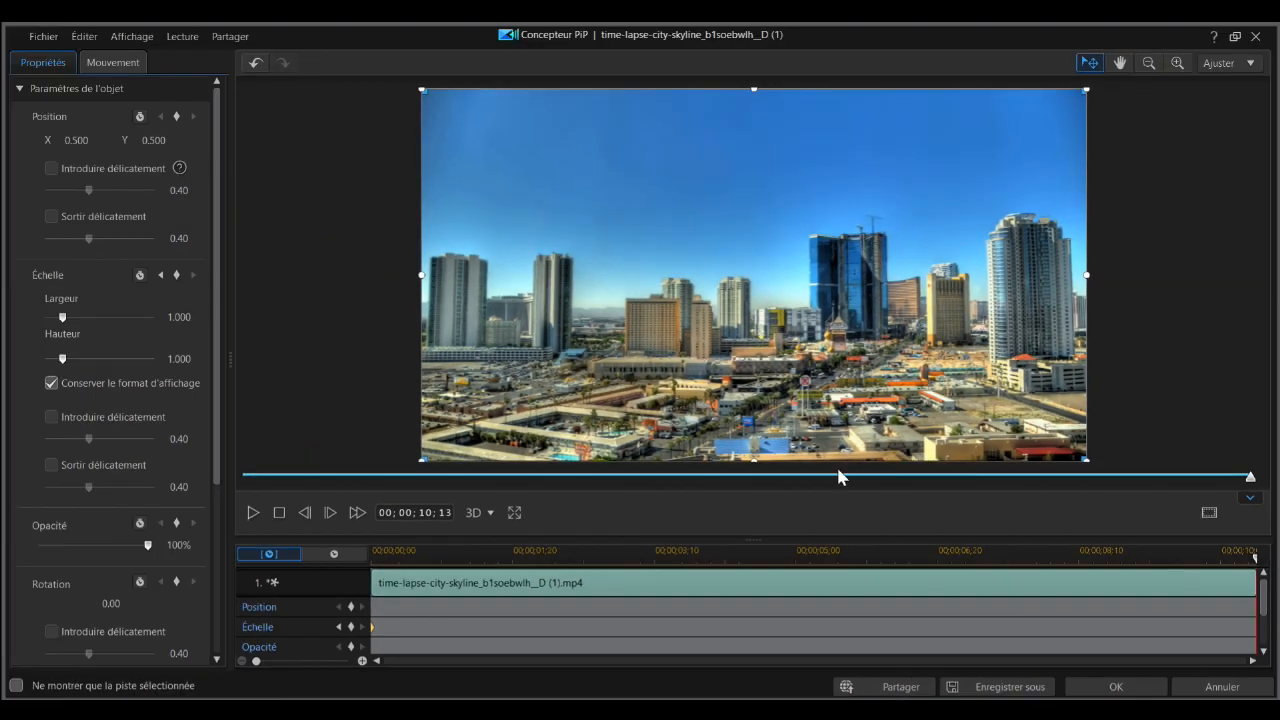
{"action": "left_click", "coordinate": [177, 317]}
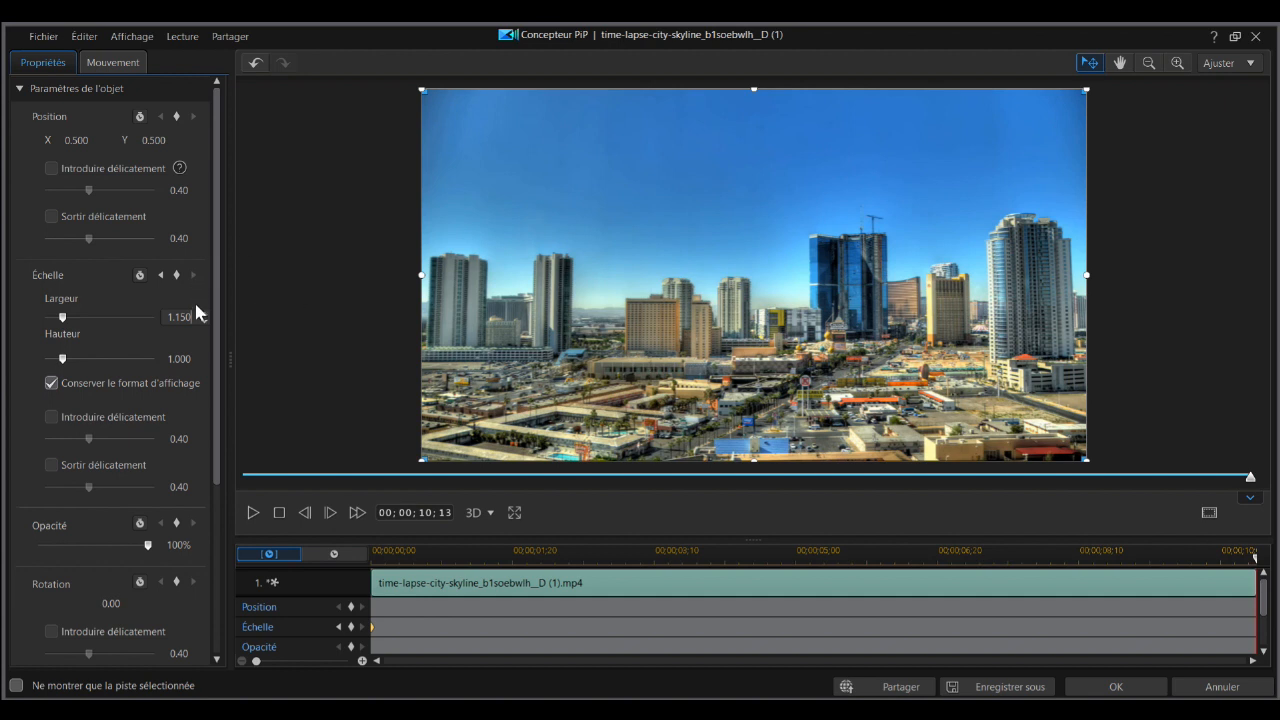
{"action": "left_click", "coordinate": [172, 358]}
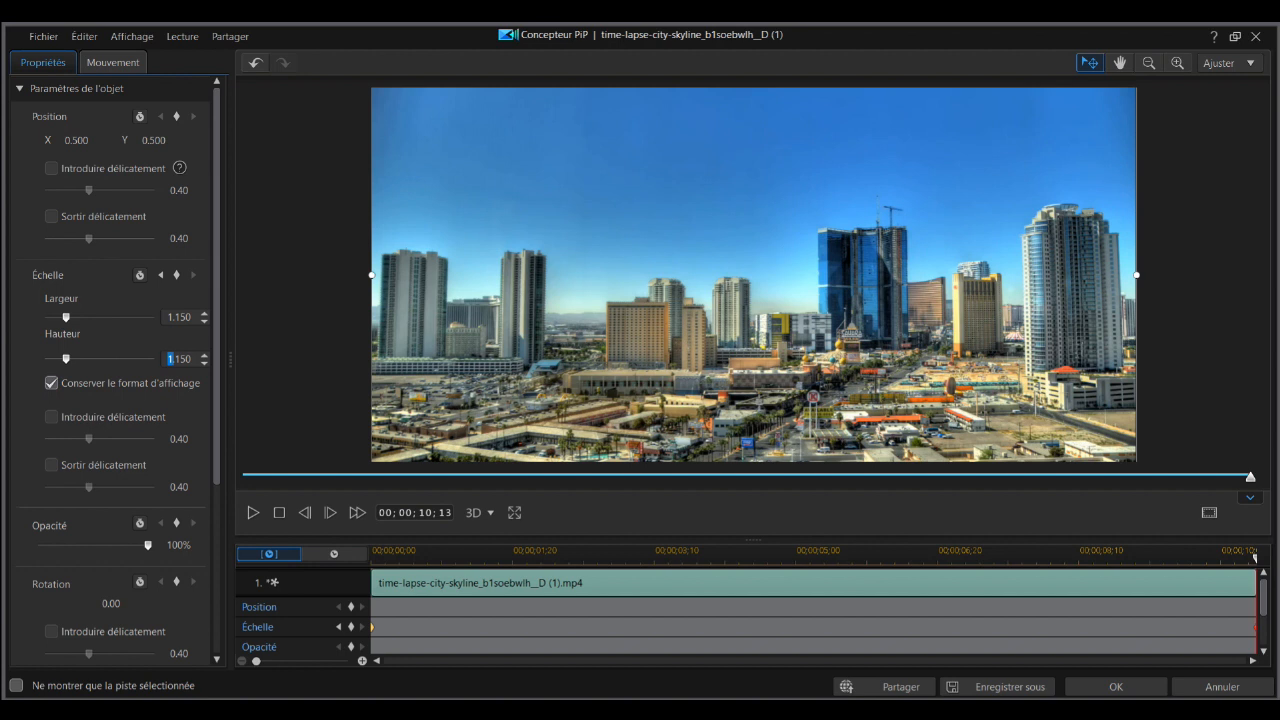
{"action": "left_click", "coordinate": [1110, 687]}
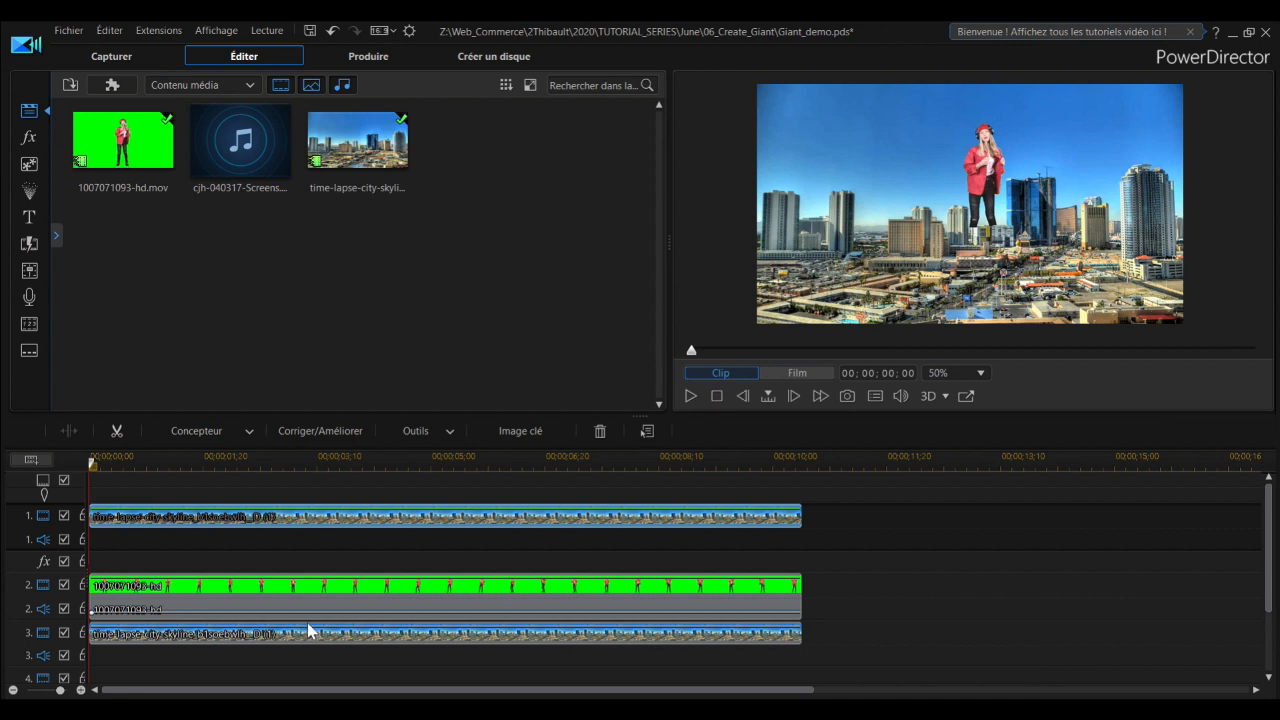
Step: Open the masked track 3 skyline clip in the PiP Designer and add a scale keyframe at its start
{"action": "left_click", "coordinate": [204, 433]}
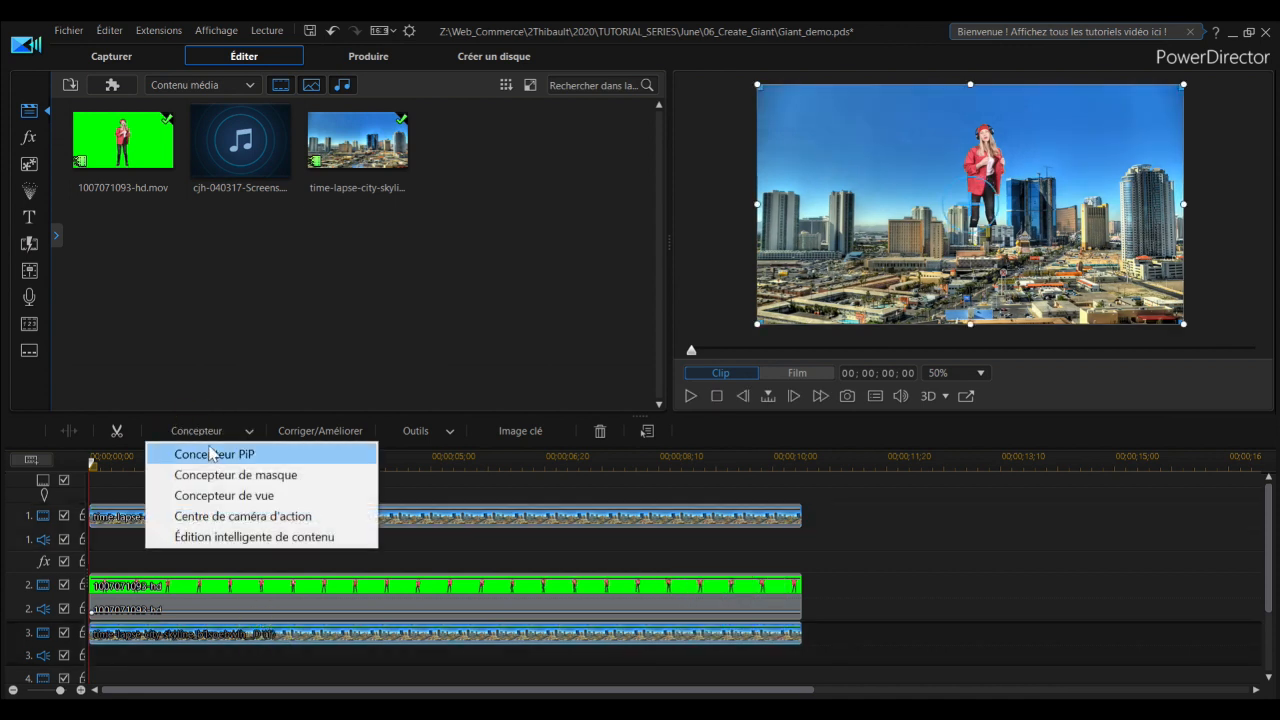
{"action": "left_click", "coordinate": [212, 454]}
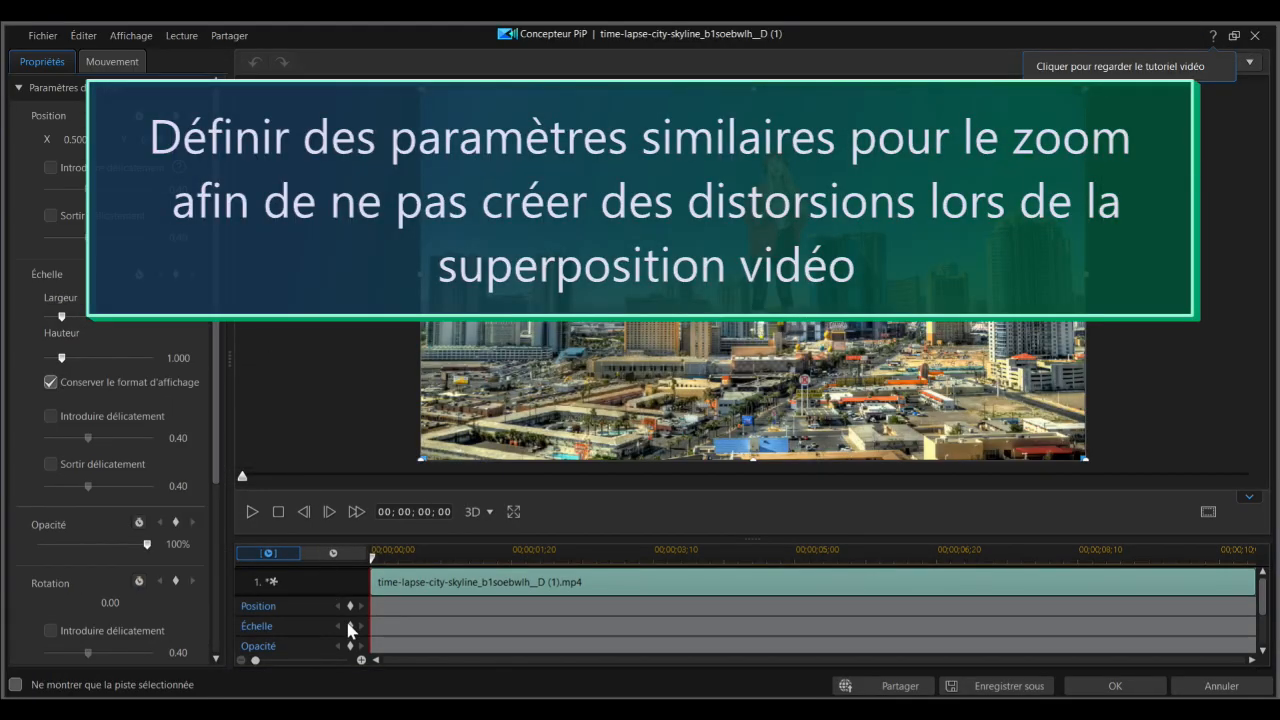
{"action": "left_click", "coordinate": [350, 626]}
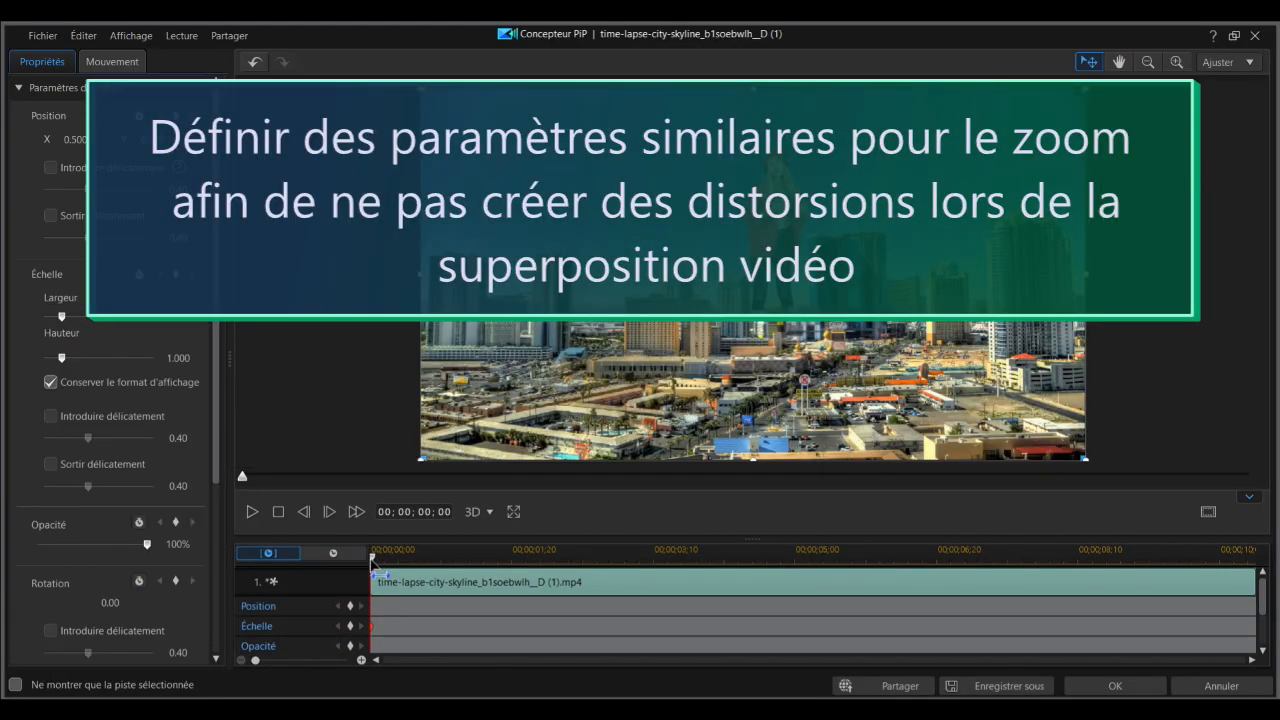
Step: Set the masked track 3 skyline clip's scale to 1.150 at its end, keeping proportions, and confirm
{"action": "left_click_drag", "start_coordinate": [371, 557], "coordinate": [1278, 572]}
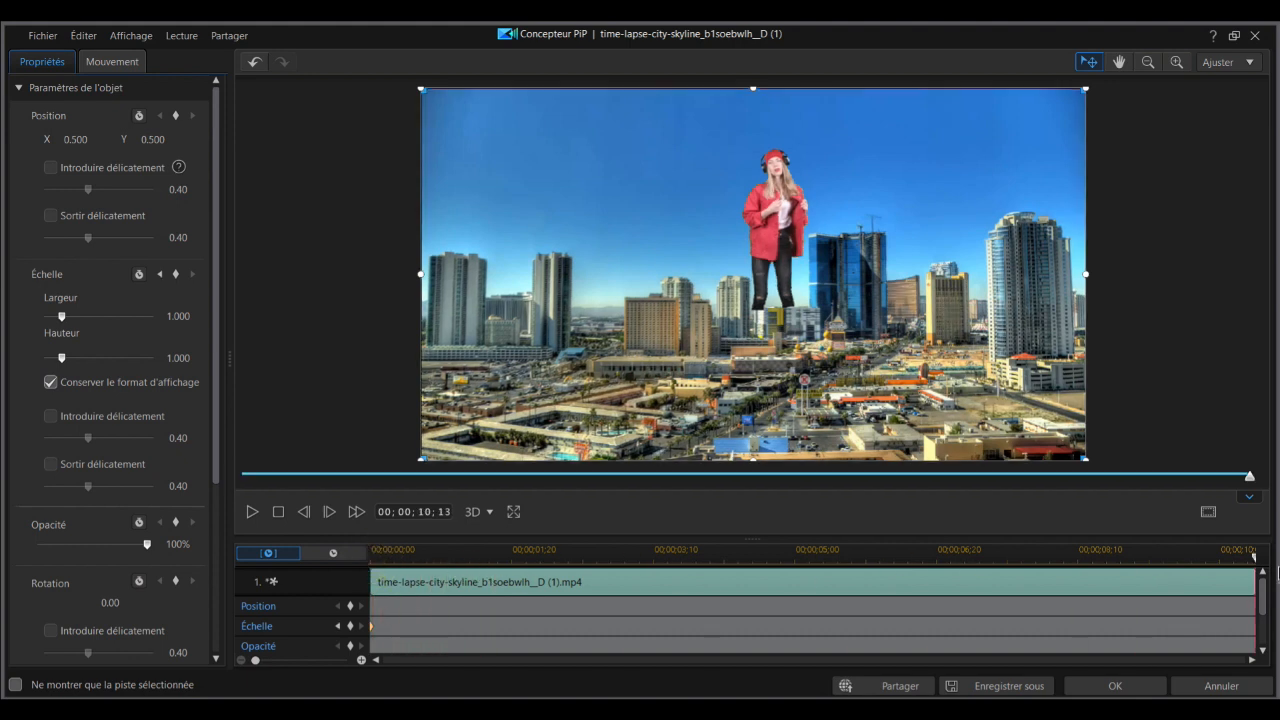
{"action": "double_click", "coordinate": [174, 316]}
{"action": "type", "text": "15"}
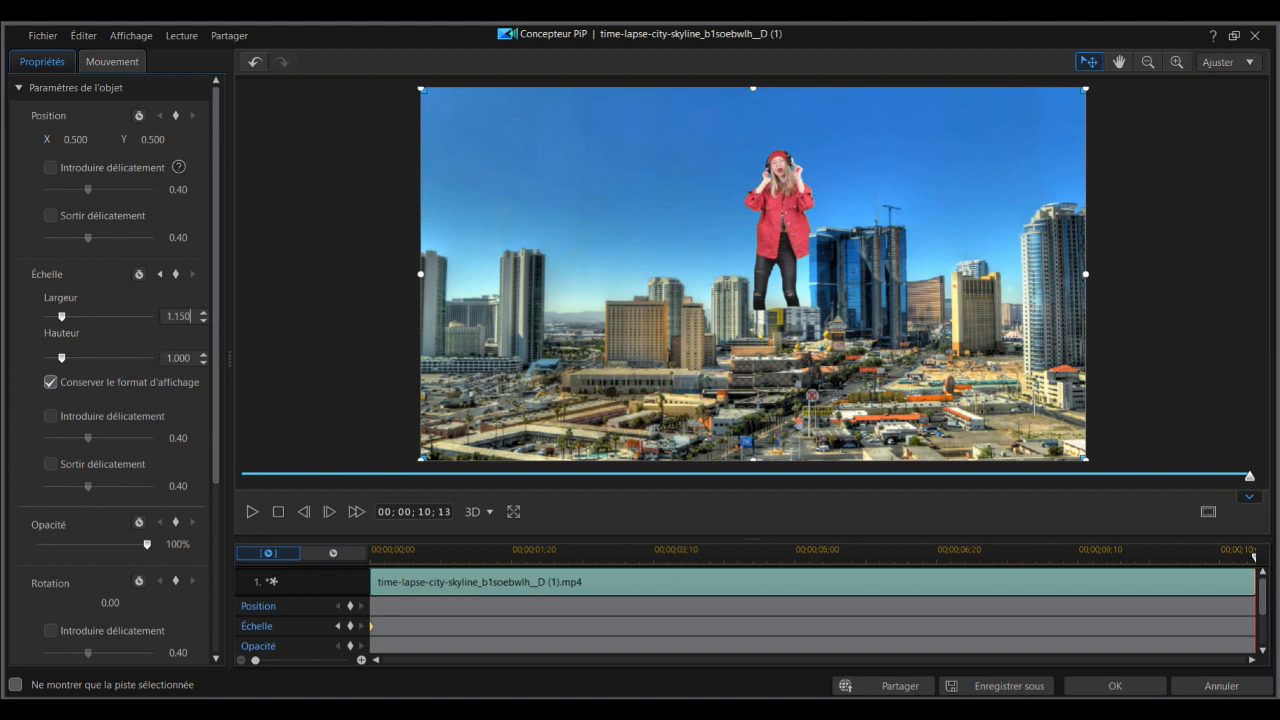
{"action": "left_click", "coordinate": [190, 352]}
{"action": "left_click", "coordinate": [1115, 686]}
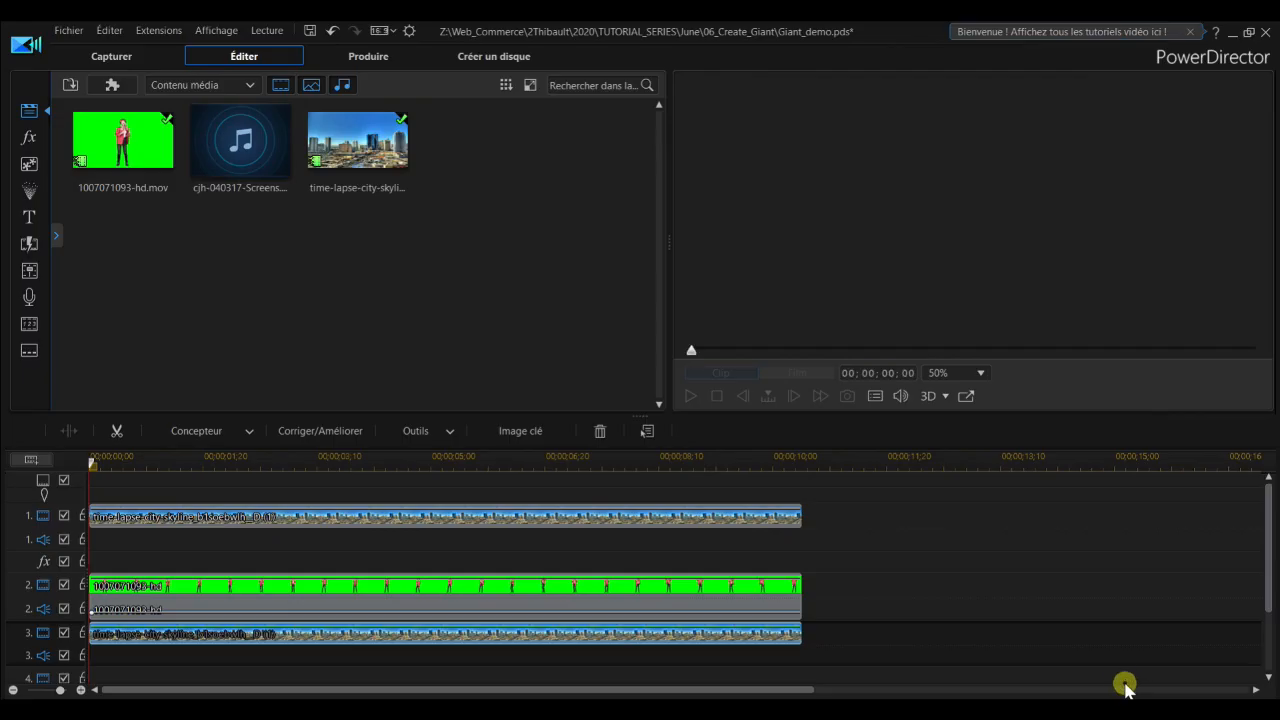
Step: Add the cjh-040317 music clip at the start of audio track 3 and show the composite in the enlarged preview
{"action": "left_click_drag", "start_coordinate": [240, 165], "coordinate": [80, 648]}
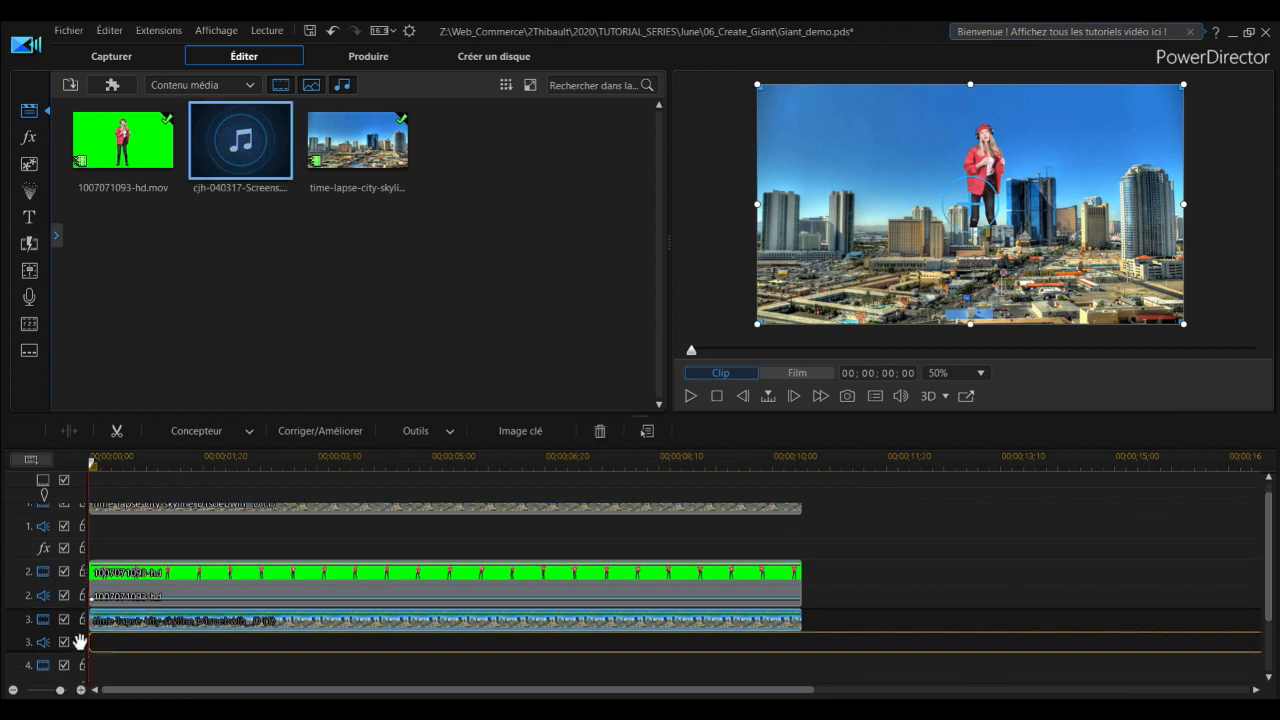
{"action": "left_click", "coordinate": [716, 397]}
{"action": "left_click", "coordinate": [967, 397]}
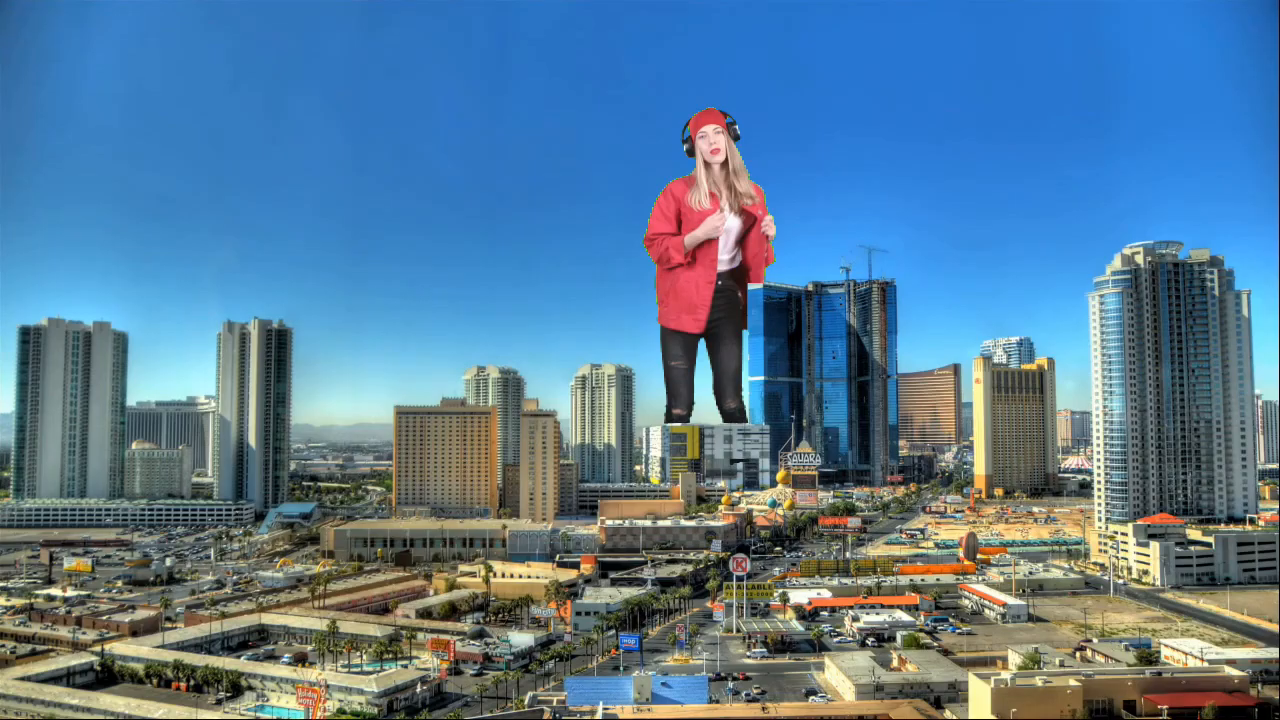